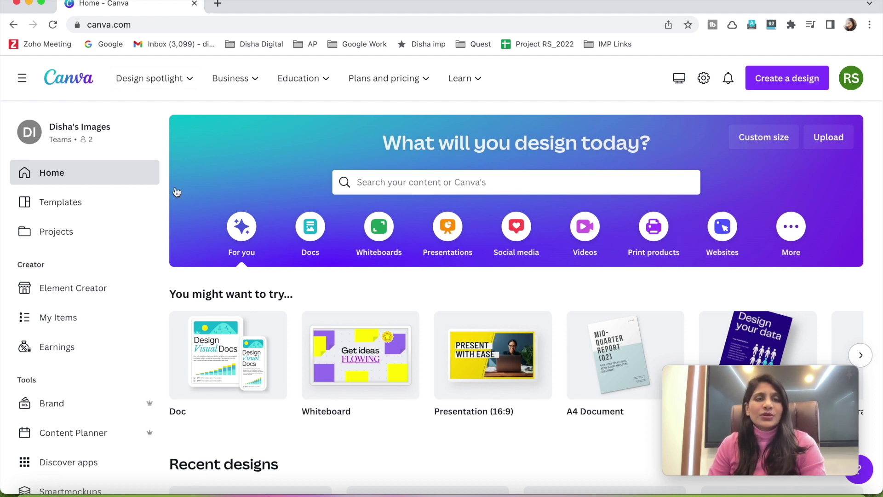
Step: Look over the home page and its navigation sections, from Templates and Projects to the tools and starred folders
scroll(319, 166, "down", 5)
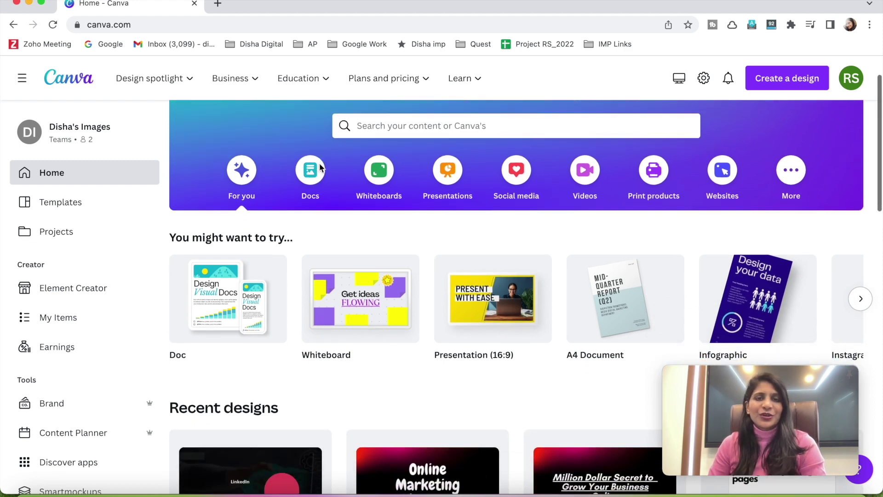
scroll(321, 167, "up", 5)
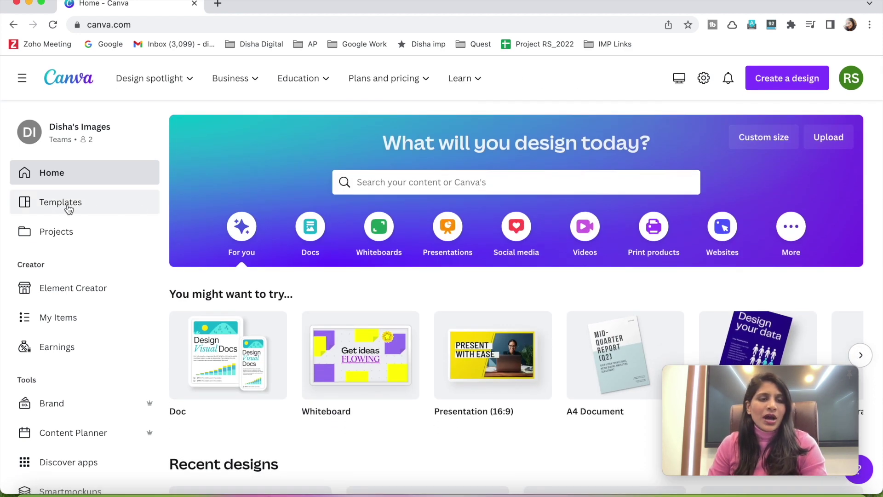
scroll(65, 316, "down", 4)
scroll(65, 315, "down", 10)
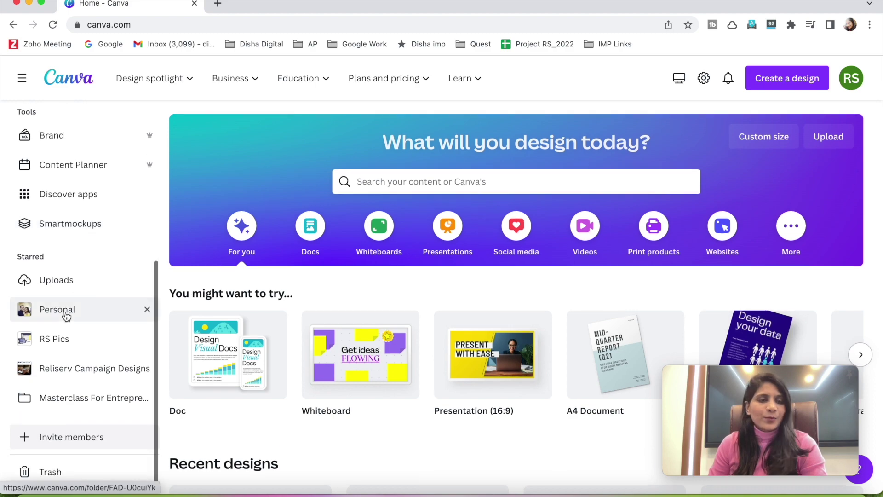
scroll(134, 169, "up", 6)
scroll(407, 257, "up", 8)
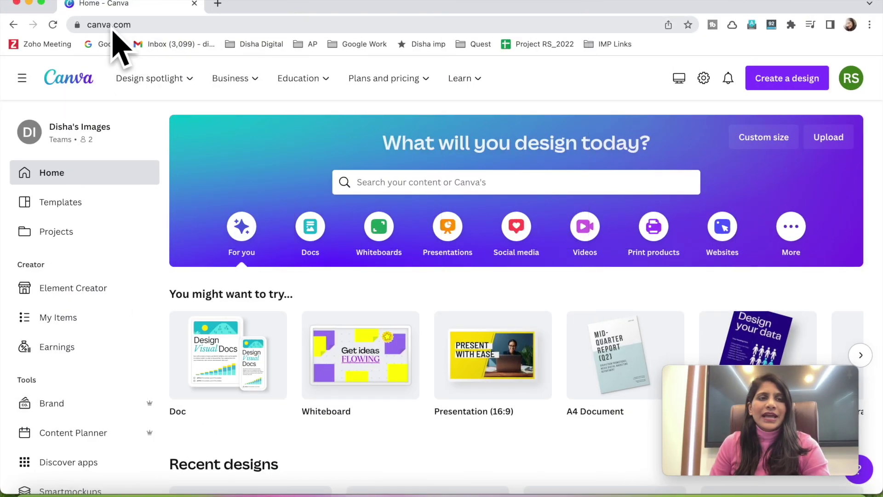
left_click(152, 22)
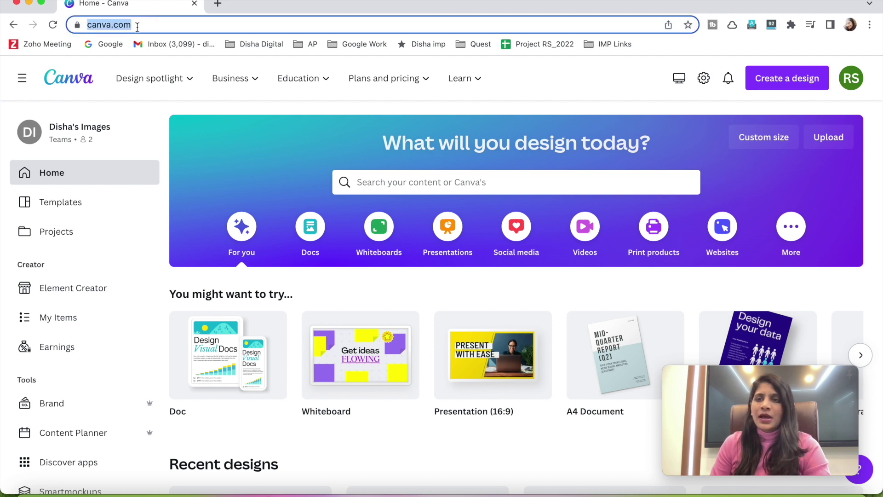
key("Right")
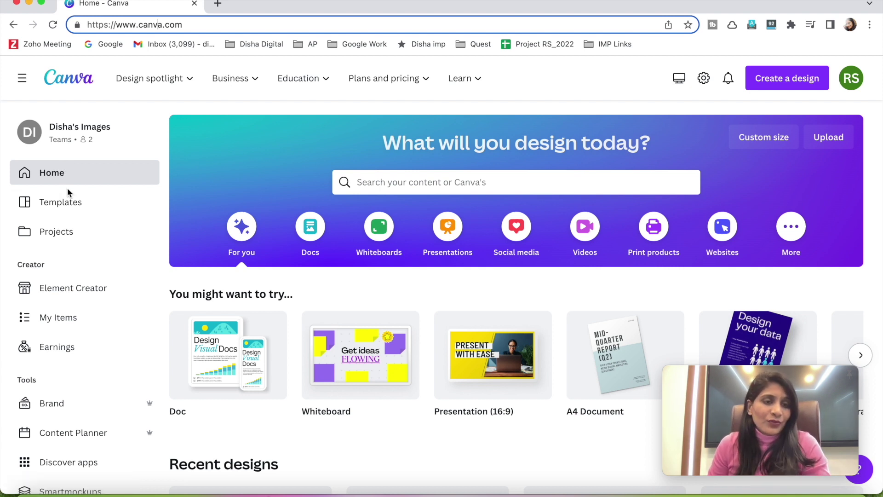
scroll(65, 228, "down", 2)
scroll(68, 228, "down", 3)
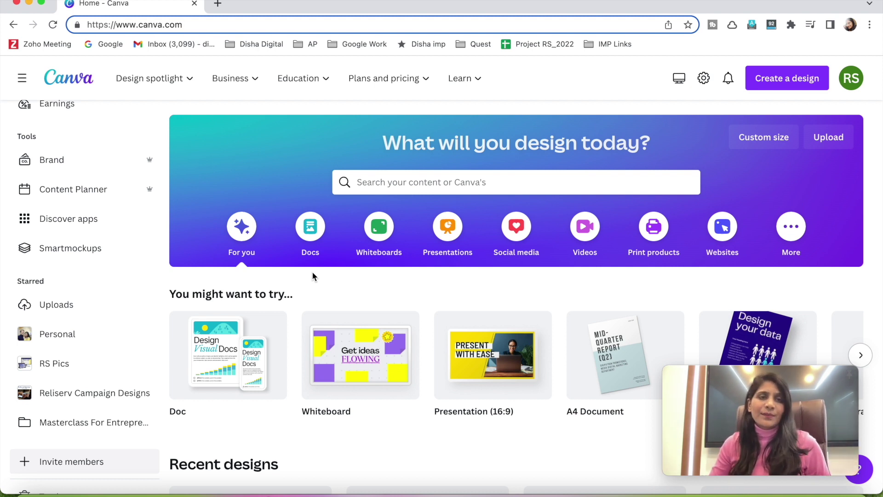
scroll(80, 280, "up", 5)
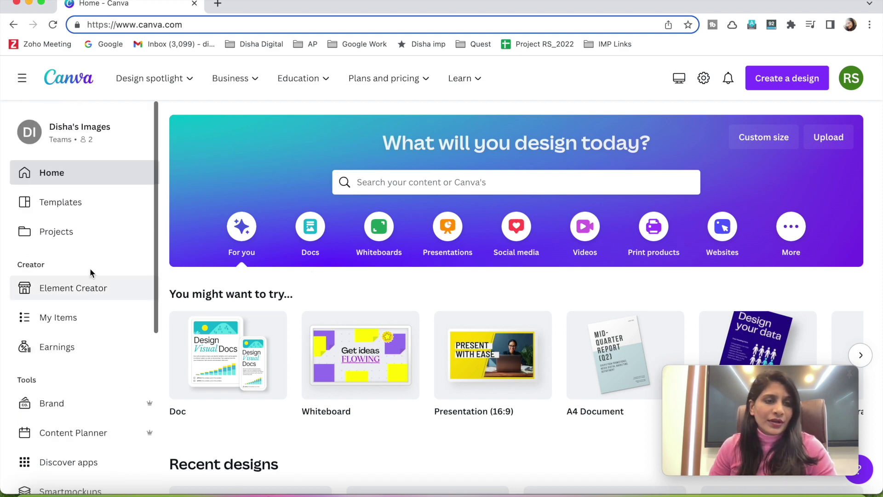
scroll(27, 299, "down", 3)
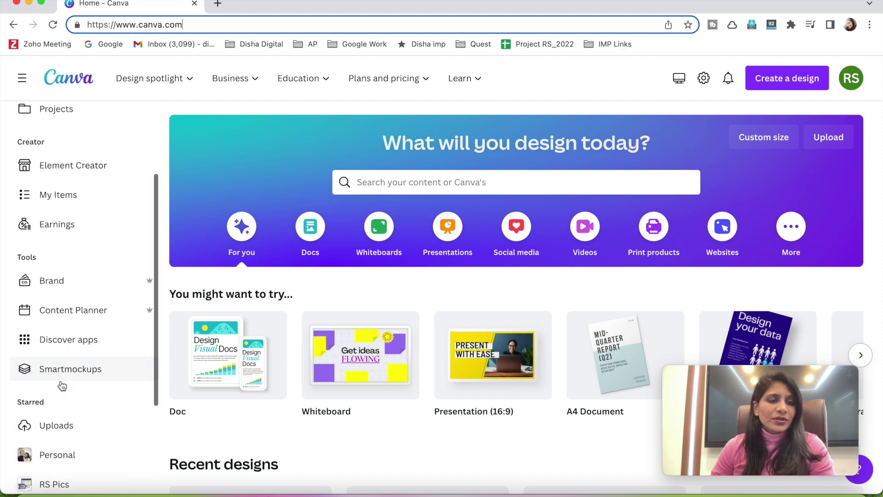
scroll(21, 276, "up", 5)
Step: Open the Brand page and check which kinds of brand items can be added
scroll(21, 276, "down", 5)
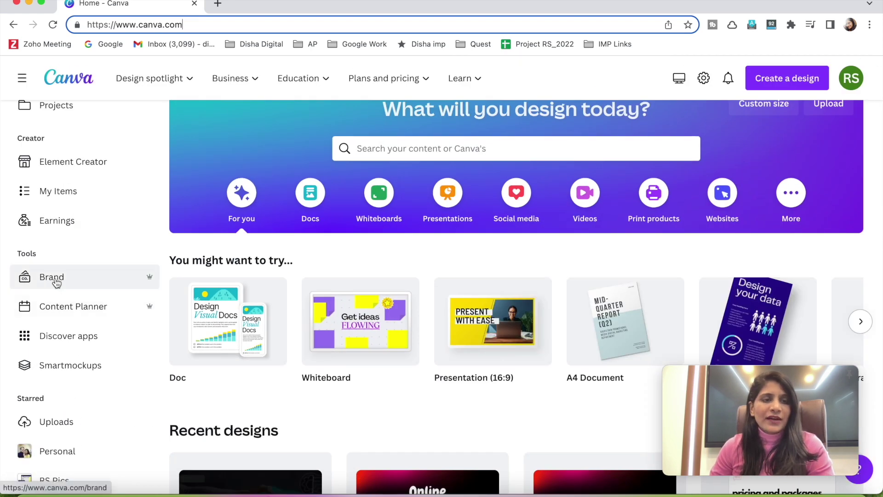
left_click(70, 287)
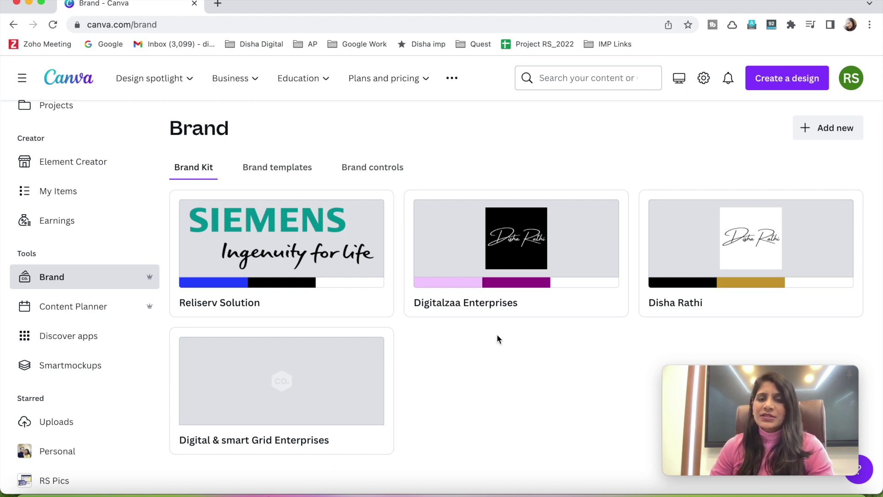
left_click(828, 133)
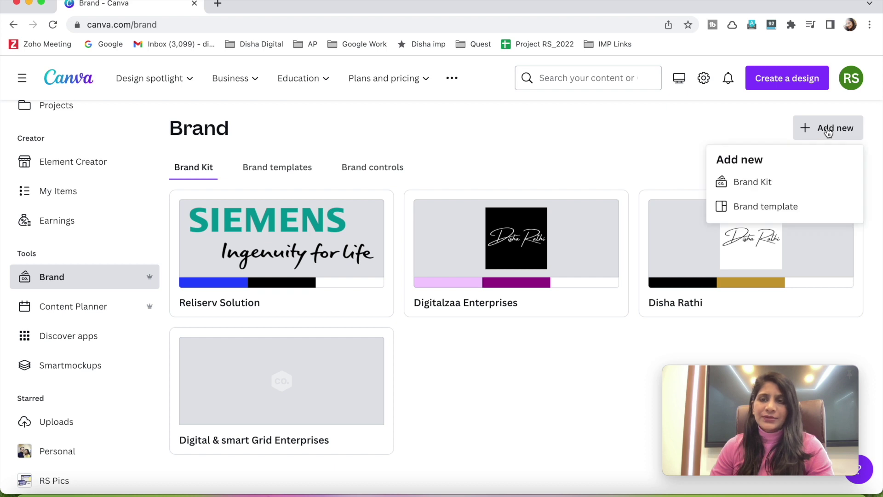
left_click(552, 156)
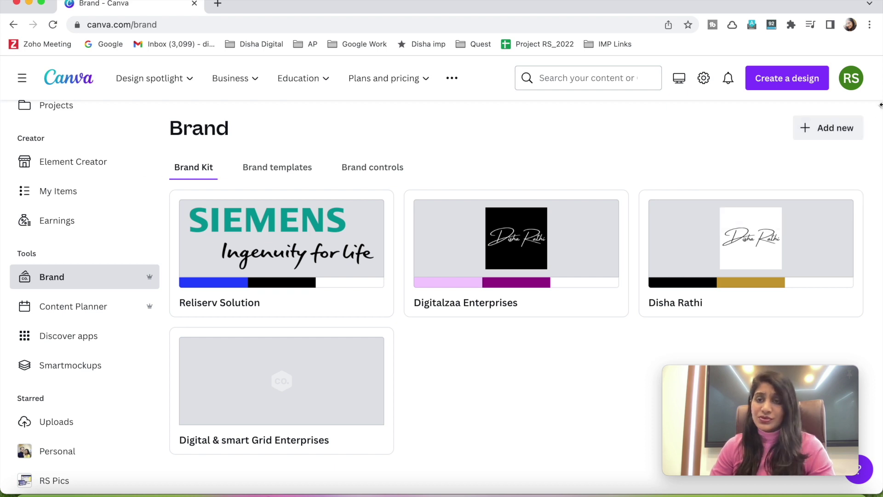
Step: Create a new Brand Kit named "ABC Brand"
left_click(820, 134)
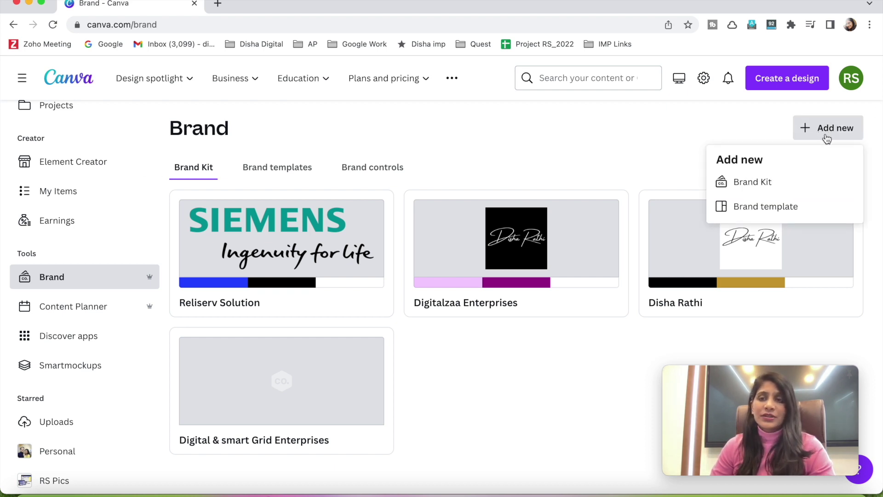
left_click(756, 184)
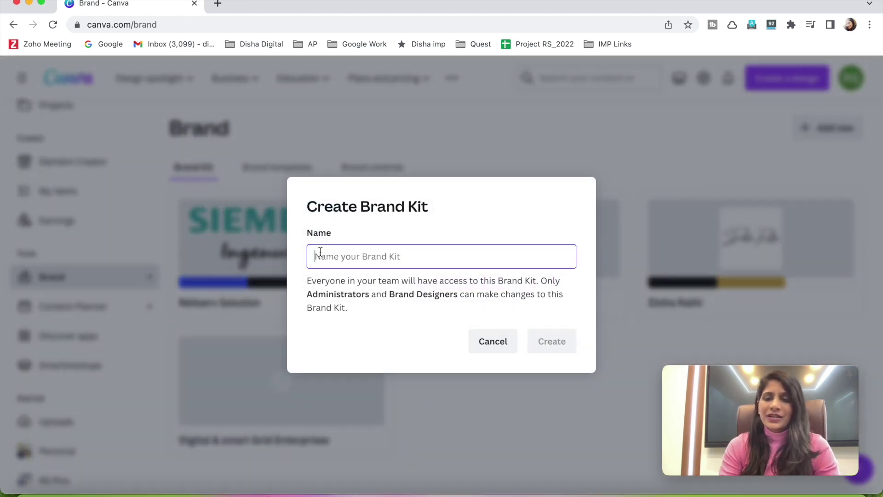
type("ABC Brand")
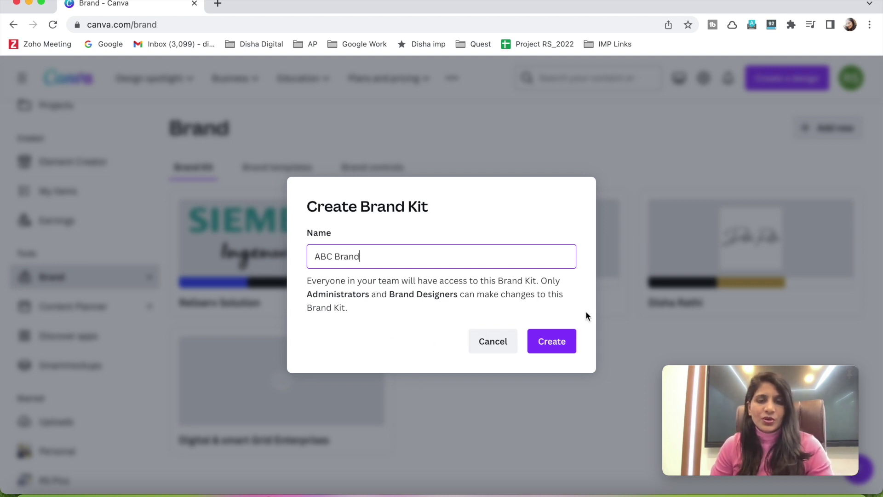
left_click(565, 345)
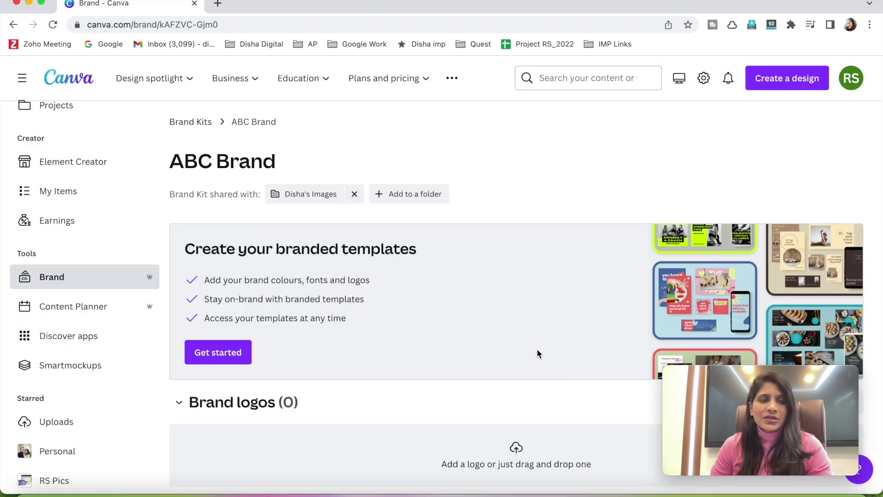
Step: Examine the ABC Brand kit's sections for brand logos, brand colours and brand fonts
scroll(382, 311, "down", 3)
scroll(296, 281, "up", 3)
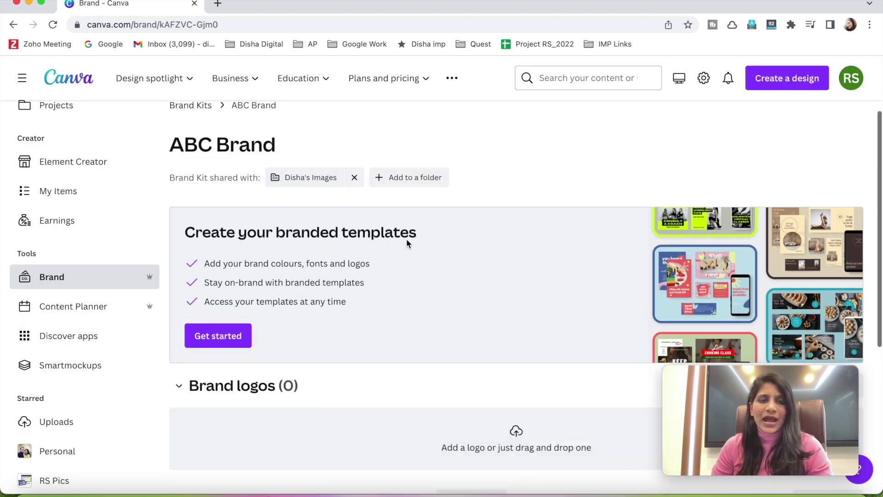
scroll(384, 365, "down", 4)
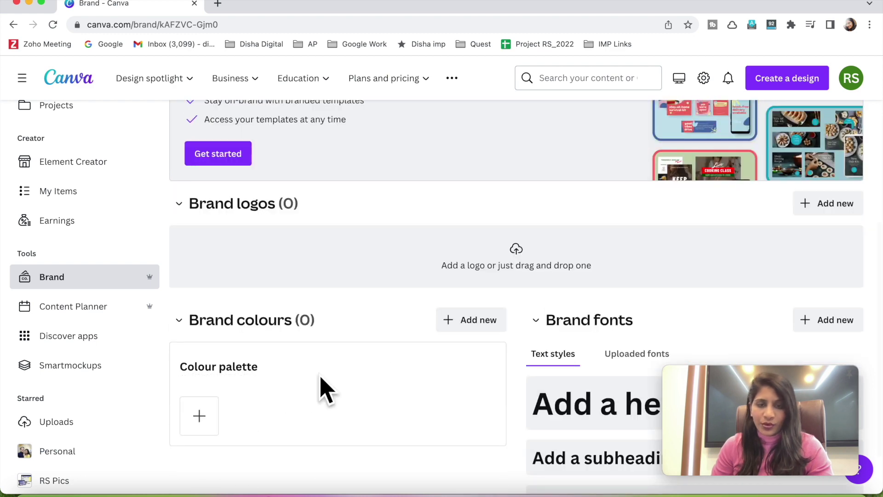
scroll(353, 264, "down", 1)
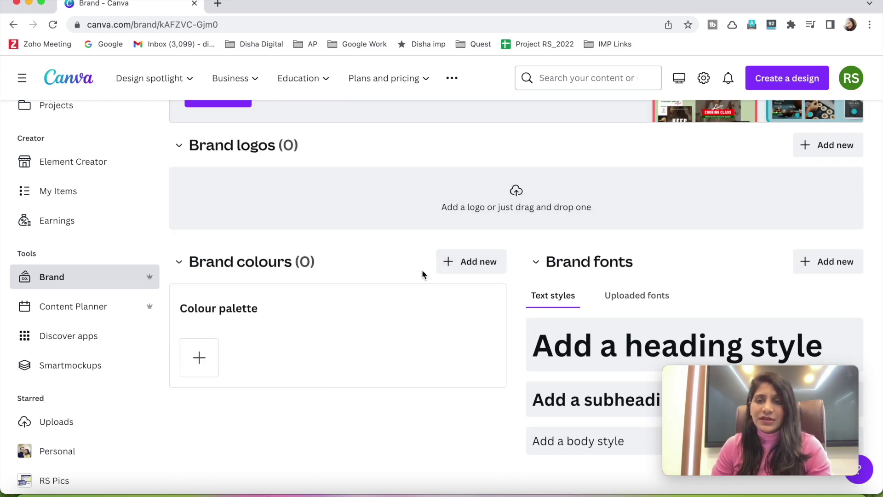
scroll(302, 315, "up", 1)
scroll(483, 227, "down", 1)
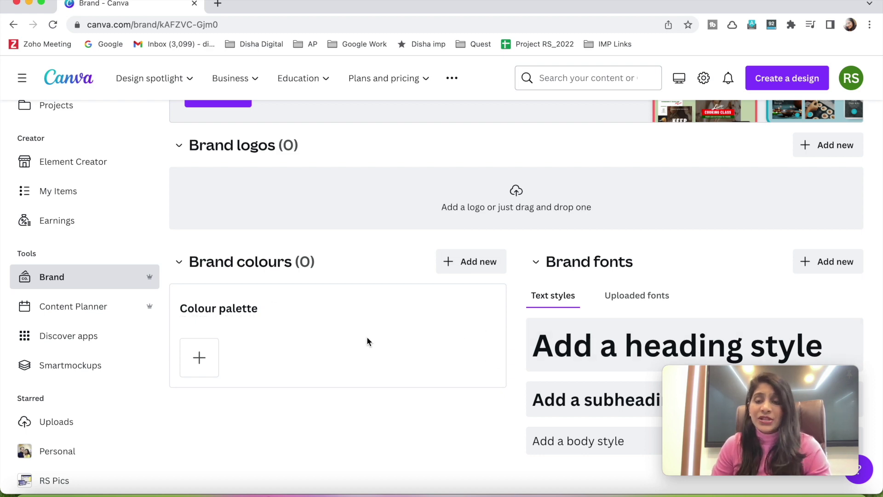
scroll(245, 319, "up", 3)
scroll(245, 321, "down", 2)
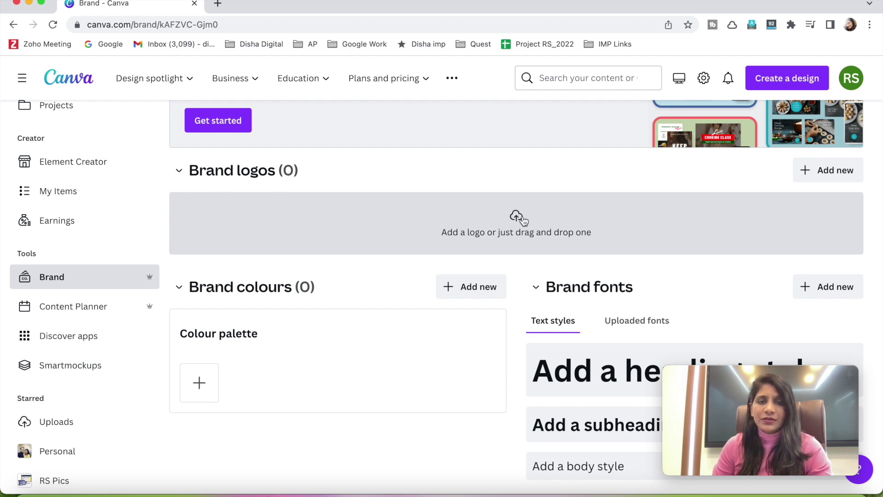
scroll(518, 223, "up", 5)
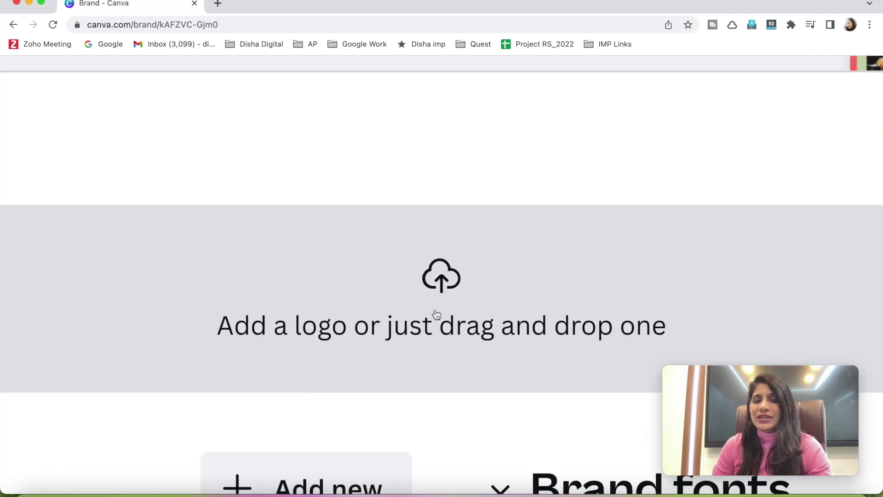
scroll(425, 311, "down", 5)
scroll(322, 340, "down", 1)
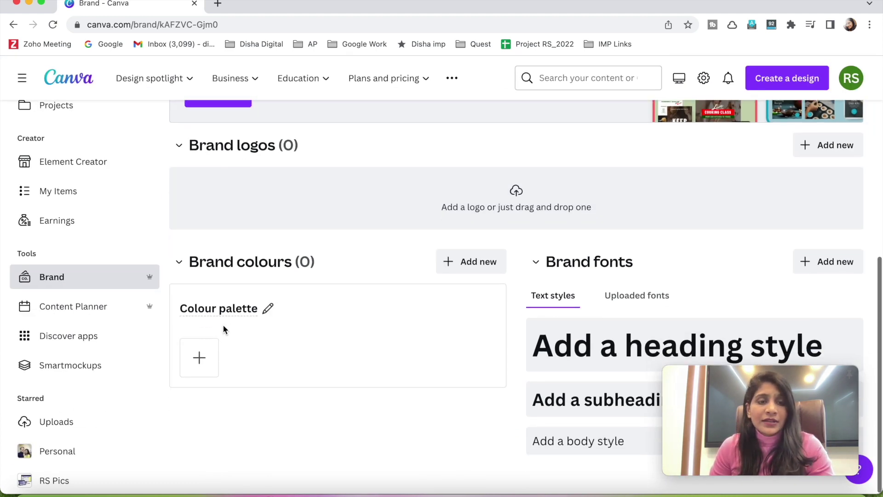
Step: Add a purple and a black colour to the ABC Brand kit's colour palette
left_click(199, 358)
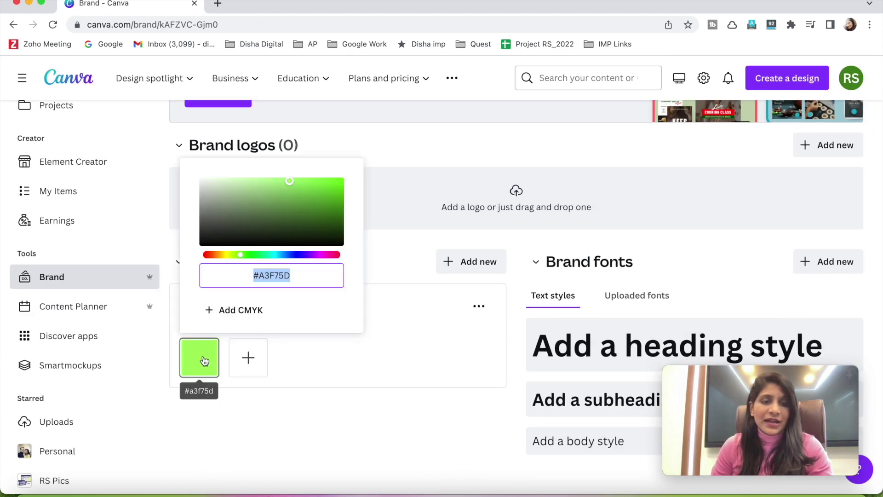
left_click_drag(296, 255, 312, 254)
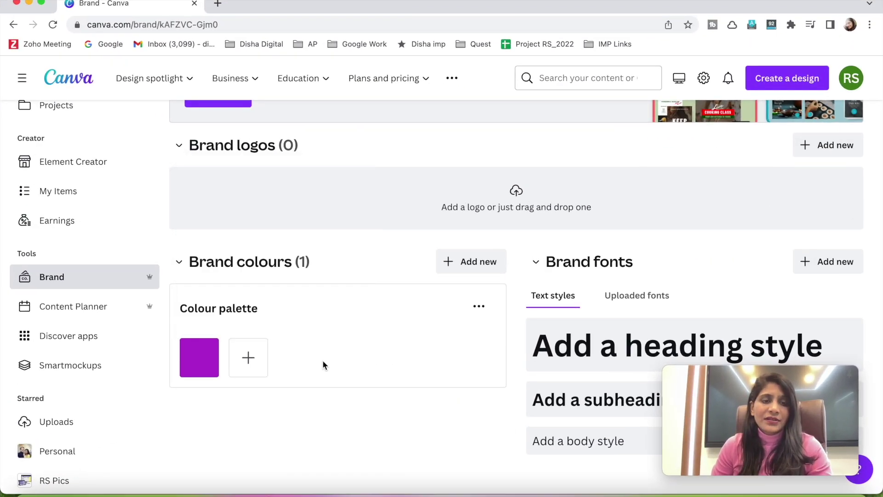
left_click(248, 358)
left_click_drag(322, 255, 412, 252)
left_click_drag(311, 256, 388, 253)
left_click_drag(377, 230, 399, 454)
left_click(396, 446)
Step: Add the off-white colour #FFFFFB as the third colour in the brand's colour palette
left_click(300, 356)
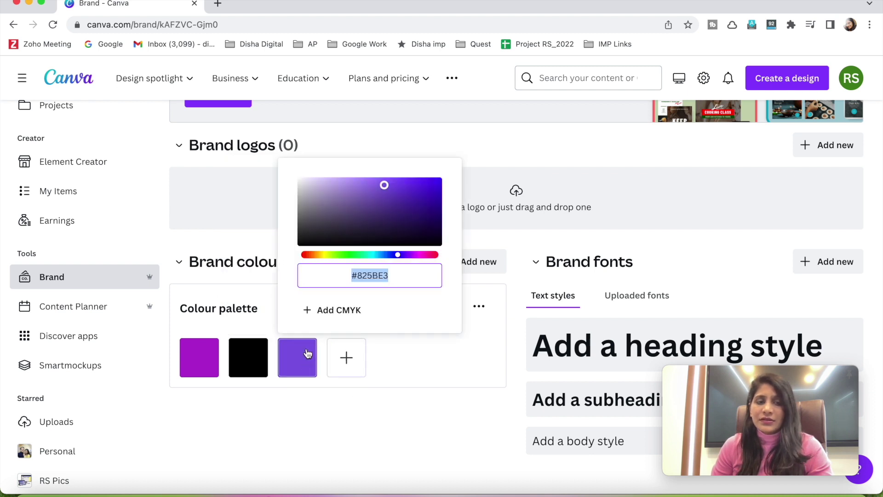
left_click(325, 256)
left_click_drag(333, 241, 300, 164)
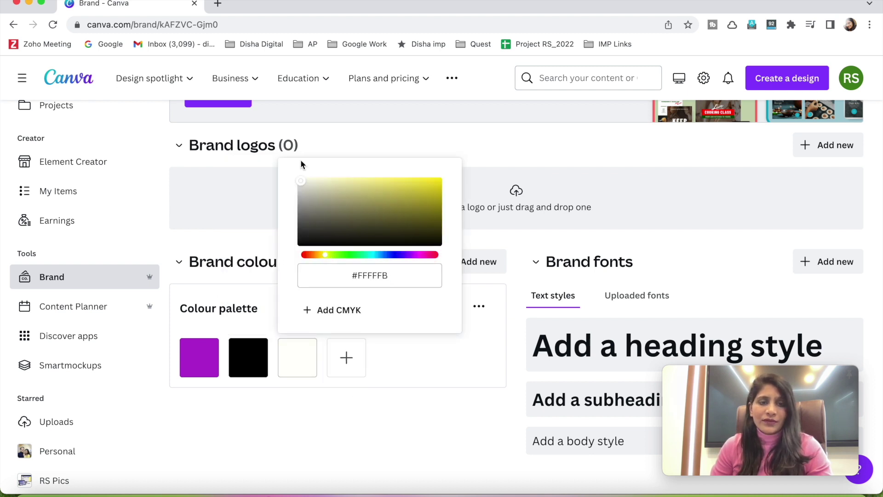
left_click(397, 382)
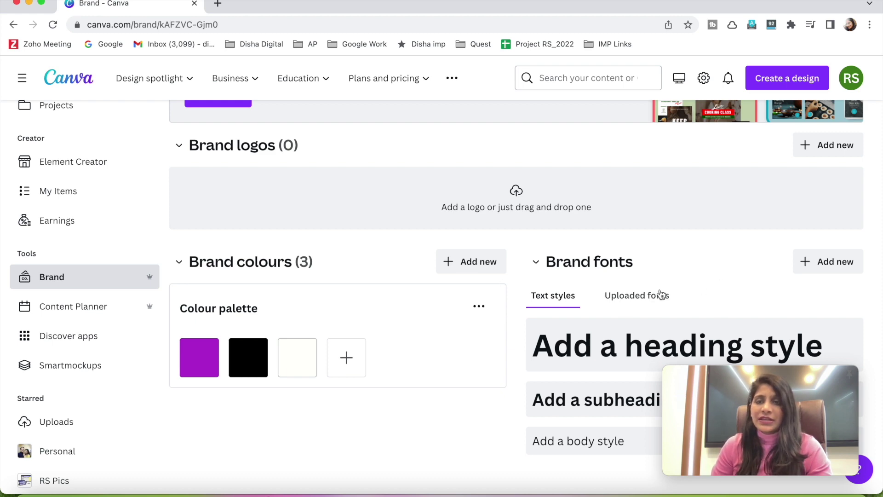
Step: Add a heading text style to the brand fonts using the Courgette font
scroll(750, 293, "up", 5)
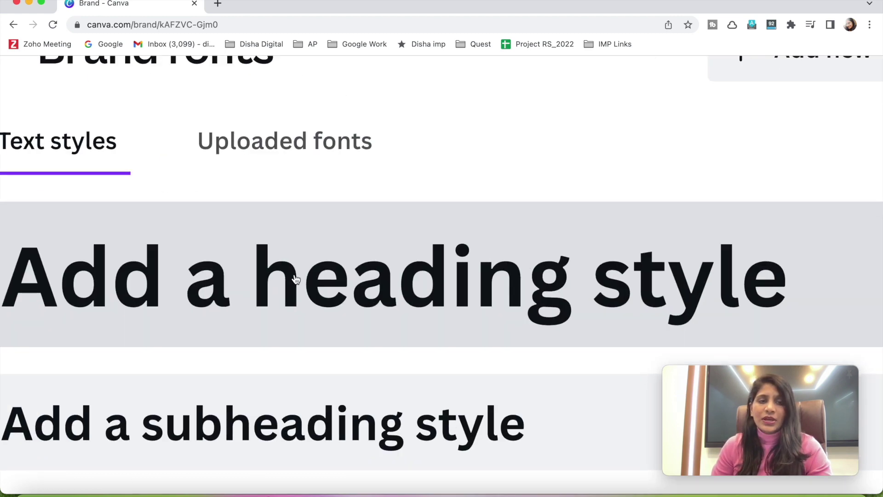
scroll(296, 279, "down", 5)
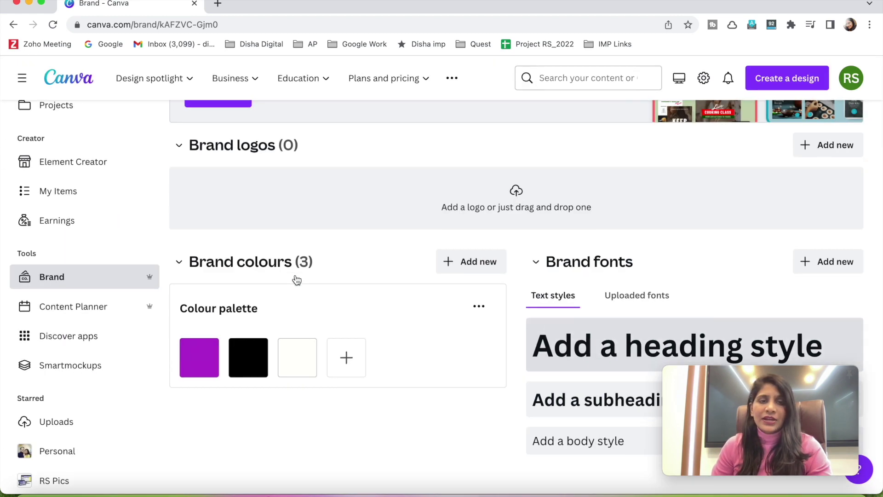
left_click(574, 354)
left_click(665, 297)
scroll(616, 368, "down", 1)
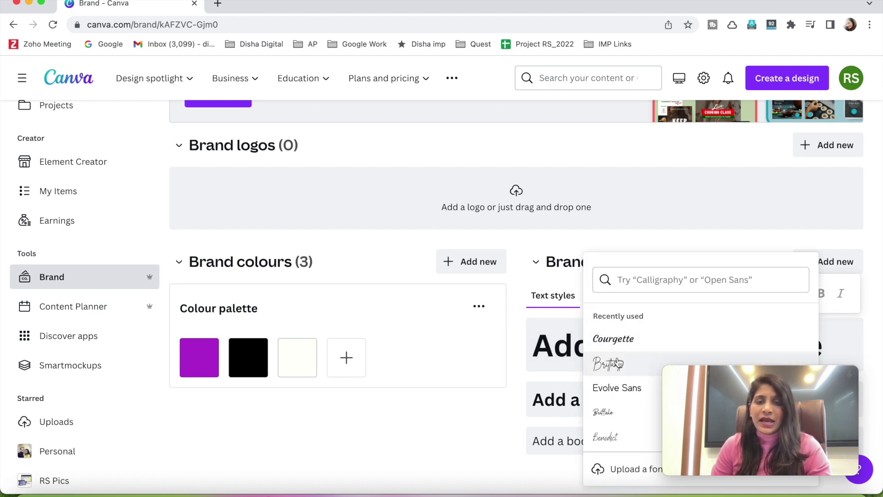
left_click(651, 339)
left_click(426, 420)
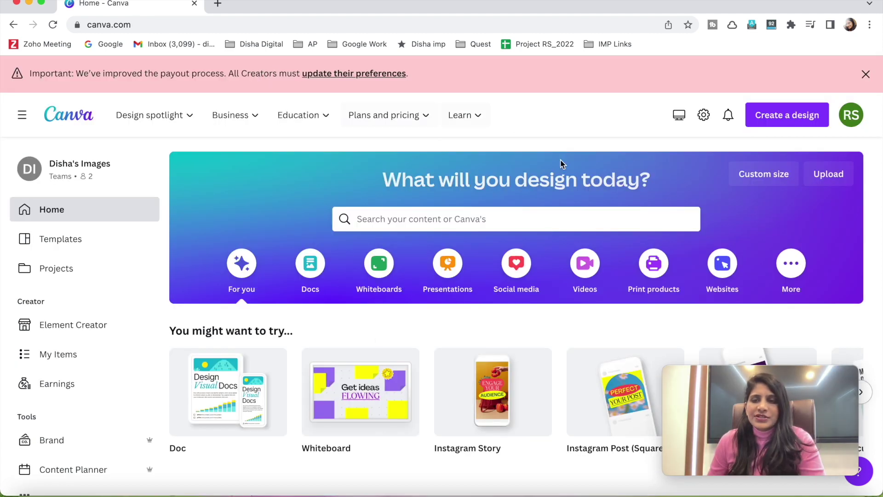
Step: Dismiss the payout process notice on the home page
left_click(866, 74)
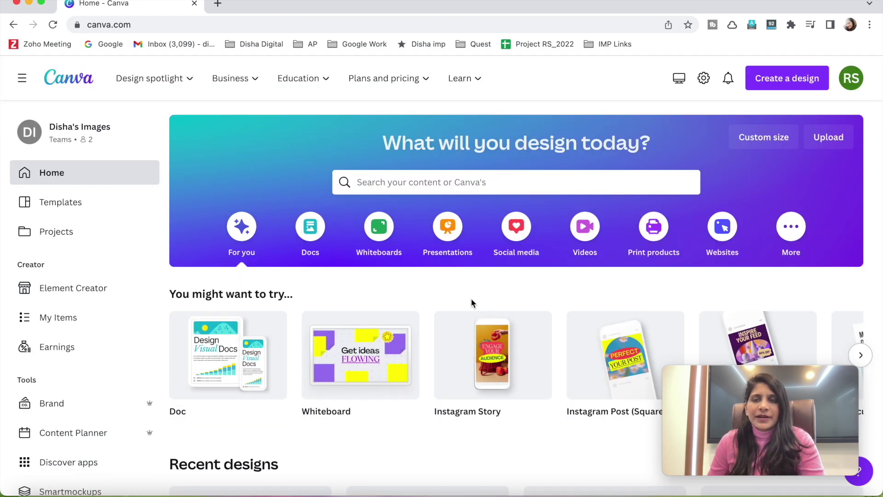
scroll(473, 302, "down", 3)
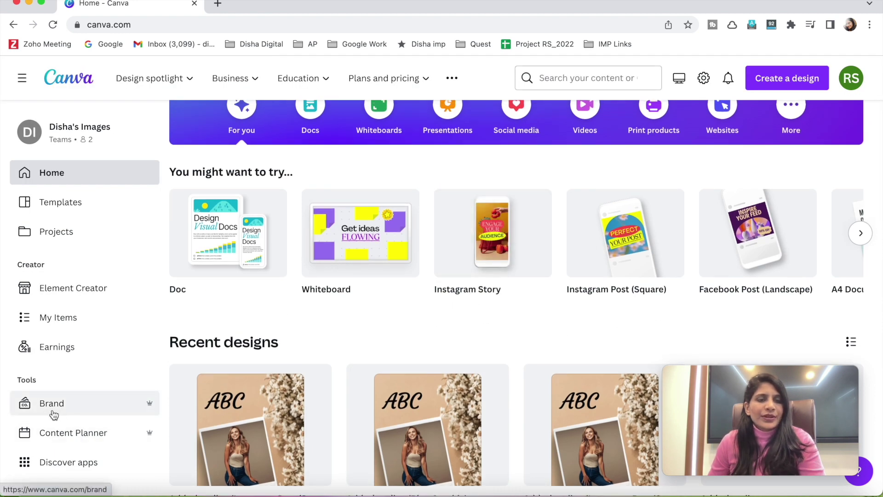
scroll(50, 412, "up", 3)
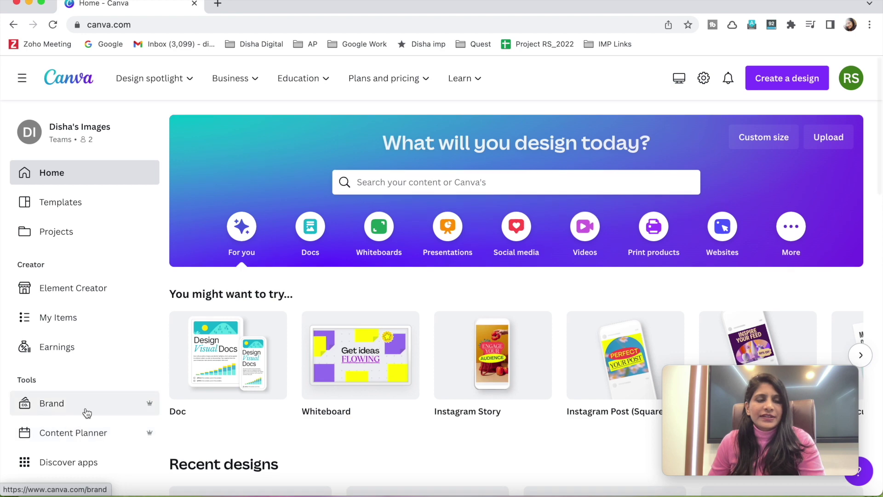
scroll(84, 410, "down", 3)
scroll(128, 368, "up", 3)
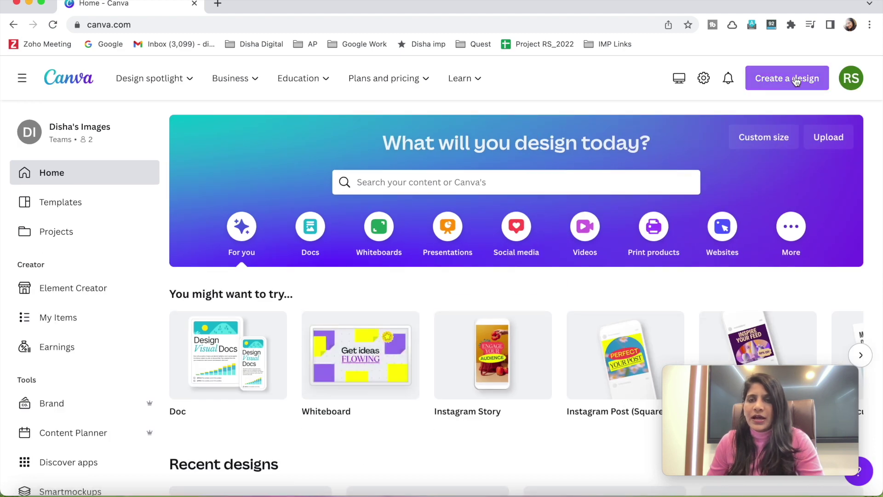
scroll(797, 81, "up", 5)
scroll(597, 169, "down", 5)
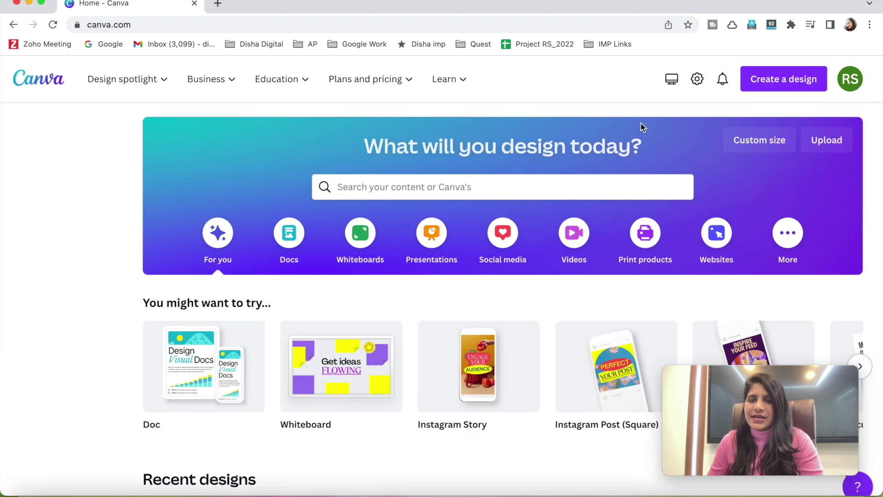
scroll(642, 127, "down", 1)
Step: Create a new blank design in the Instagram Story format
left_click(789, 86)
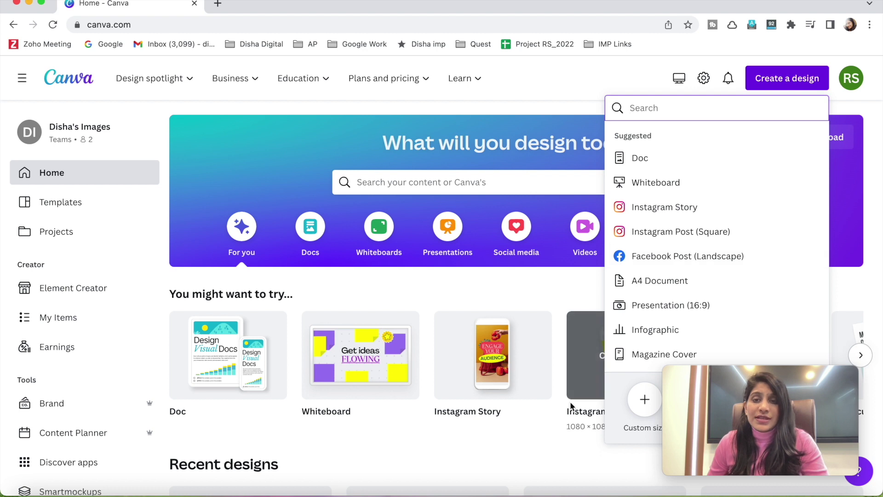
scroll(681, 256, "down", 2)
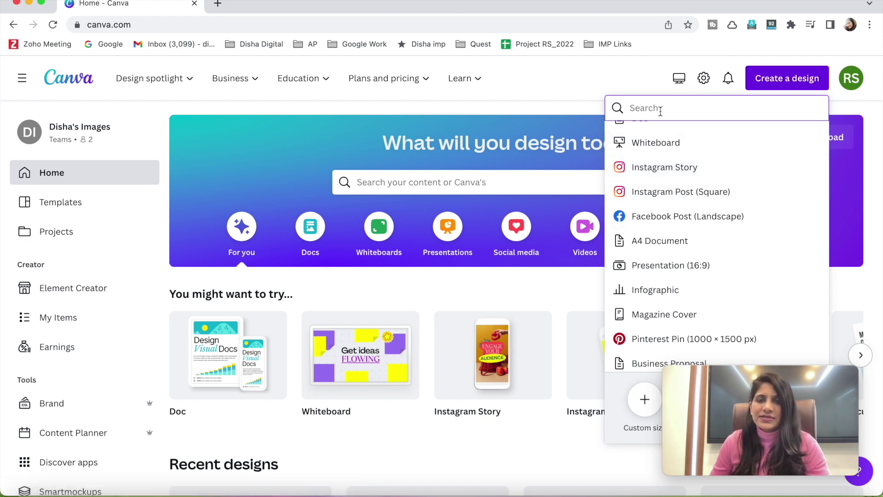
left_click(659, 171)
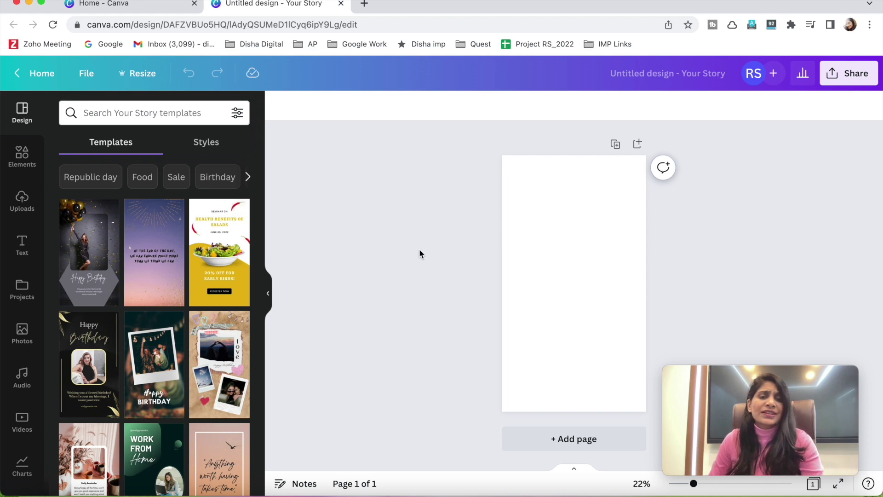
Step: Open the styles for the story design and look through the ABC Brand styles, colour palettes and font sets
scroll(101, 213, "down", 3)
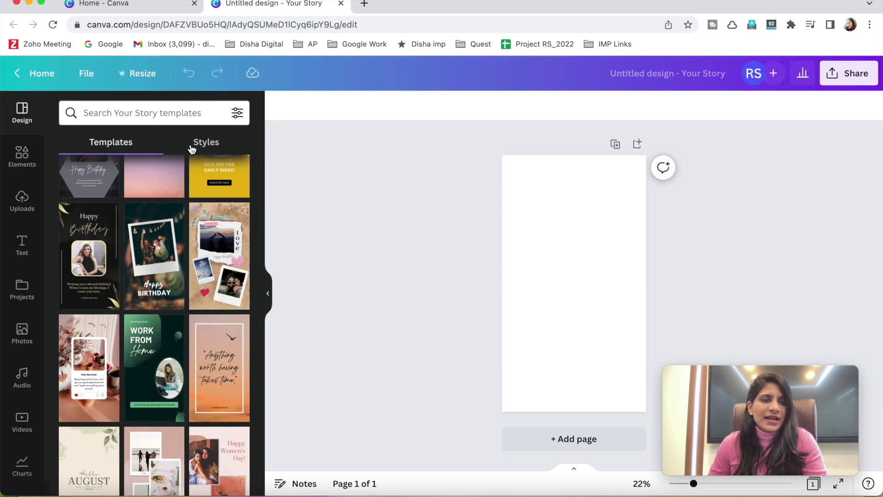
left_click(198, 146)
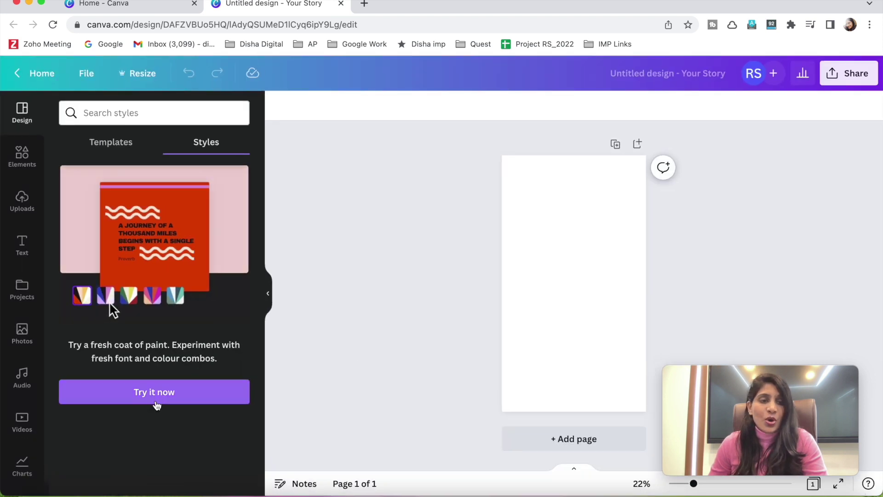
left_click(160, 401)
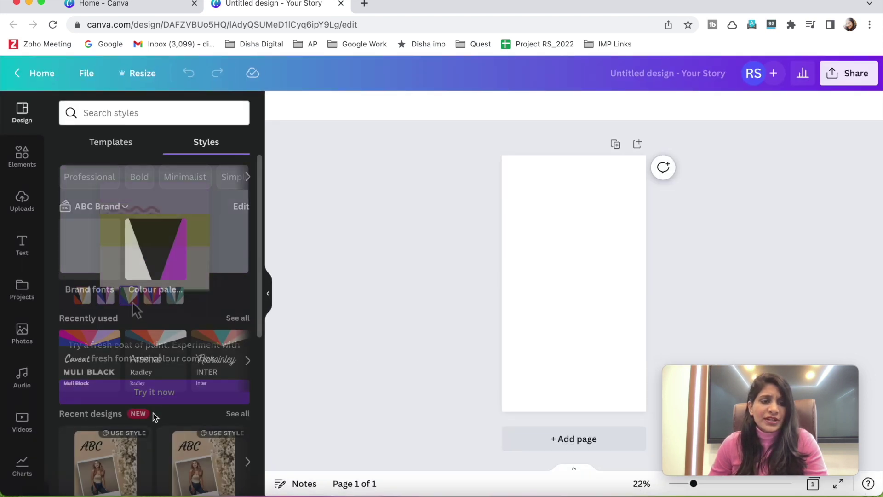
scroll(120, 320, "down", 5)
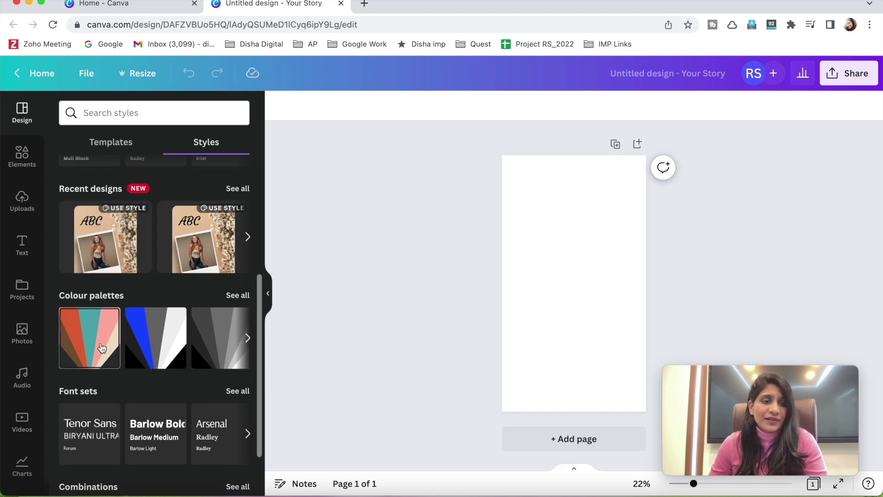
scroll(124, 363, "up", 5)
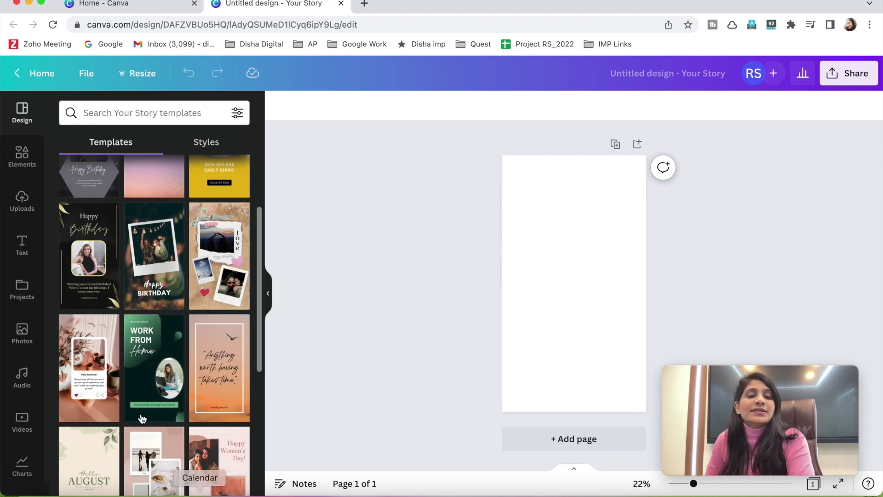
Step: Find the green Work From Home story template and apply it to the blank page
scroll(147, 409, "down", 2)
scroll(151, 386, "down", 1)
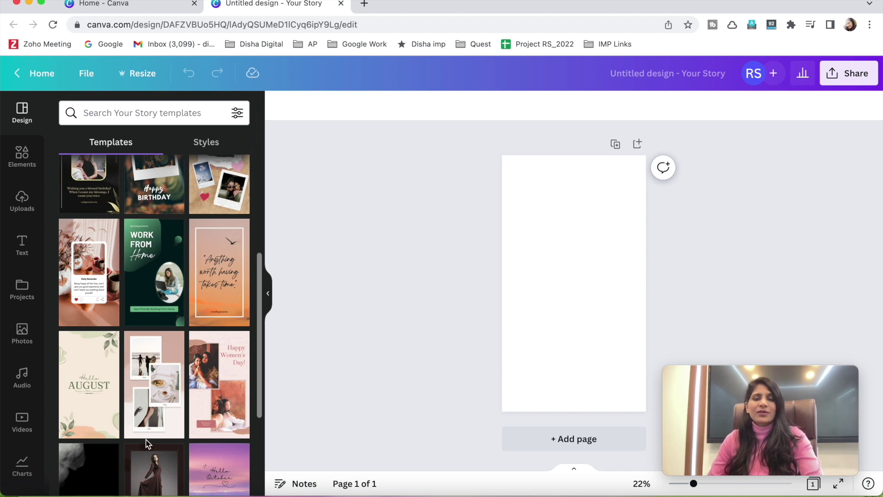
scroll(145, 440, "down", 10)
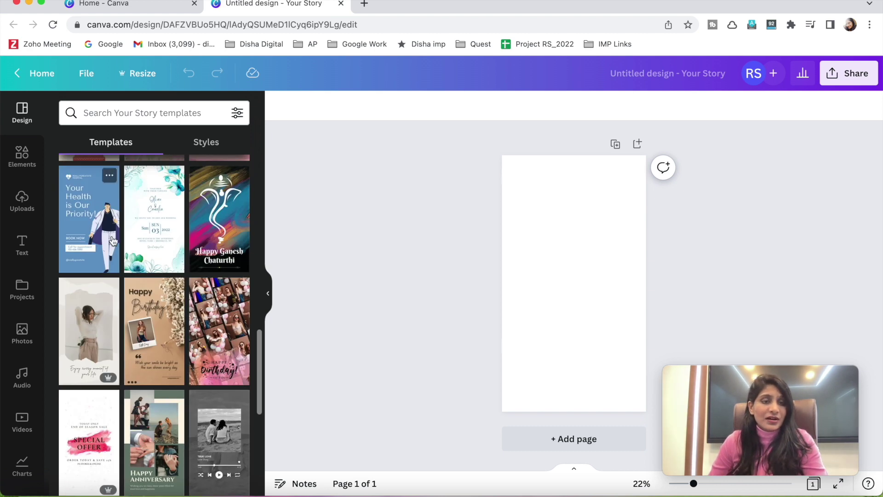
scroll(166, 400, "down", 10)
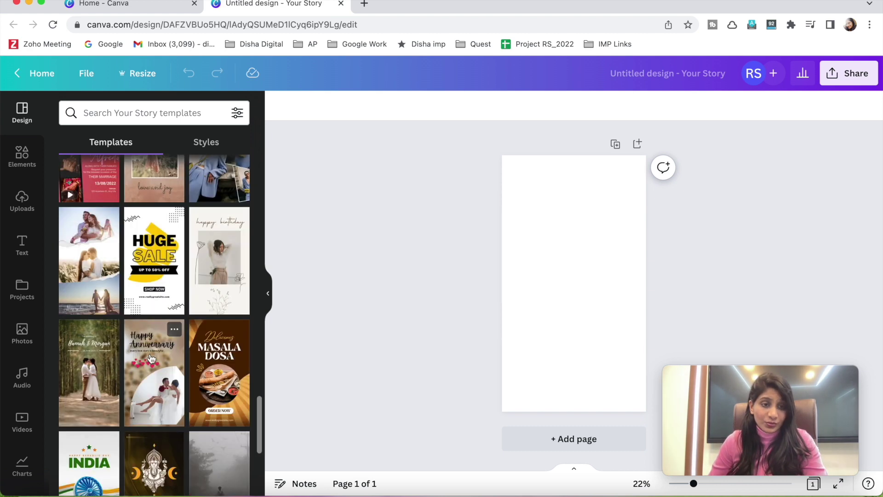
scroll(153, 376, "down", 3)
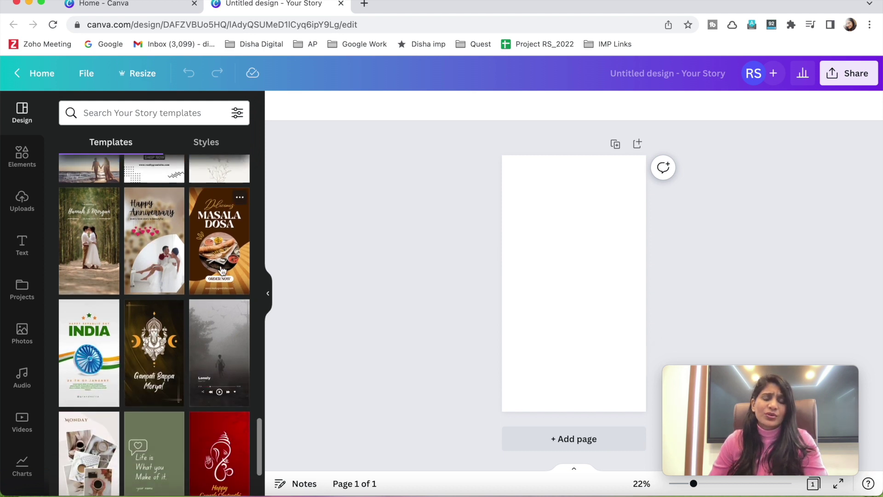
scroll(163, 382, "down", 5)
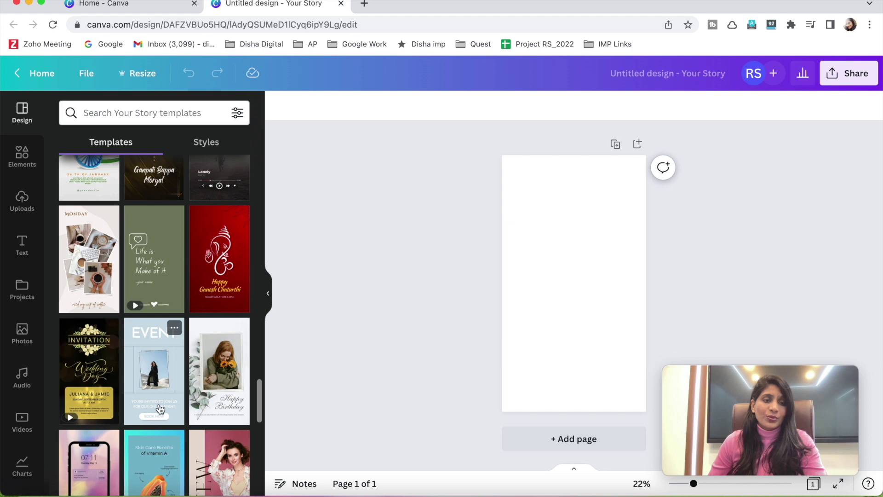
scroll(160, 409, "down", 10)
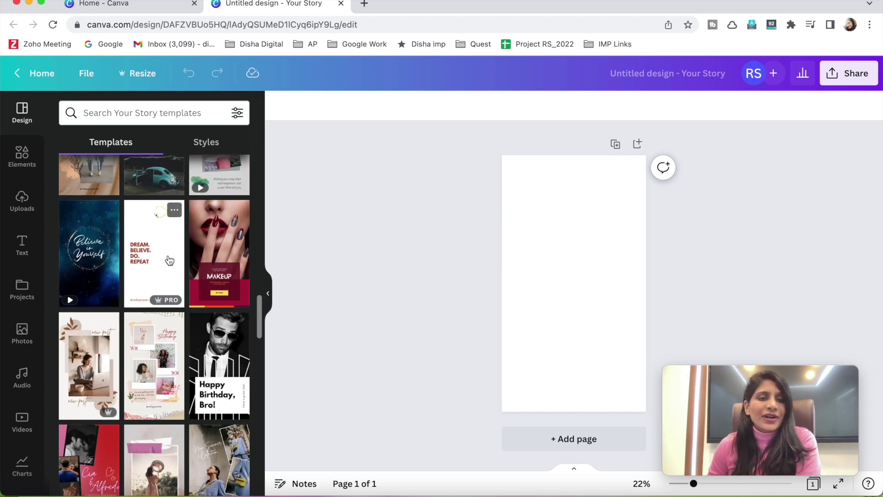
scroll(129, 276, "down", 5)
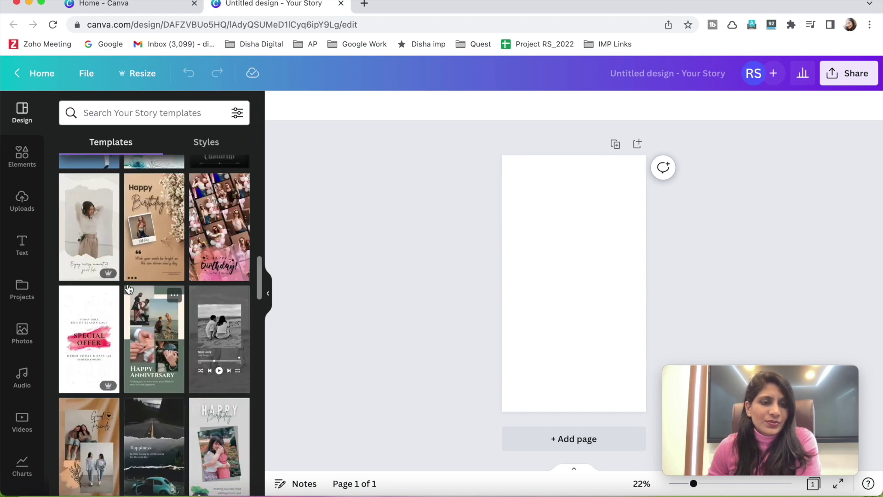
scroll(128, 289, "down", 5)
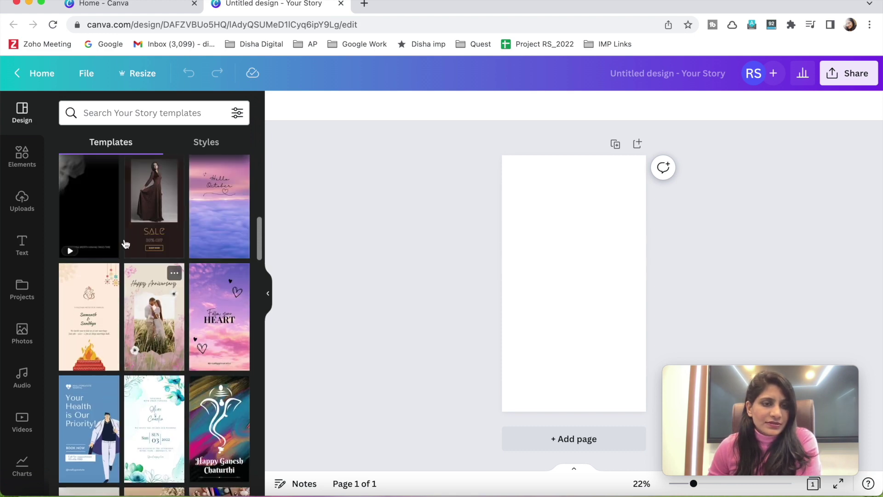
scroll(125, 244, "up", 5)
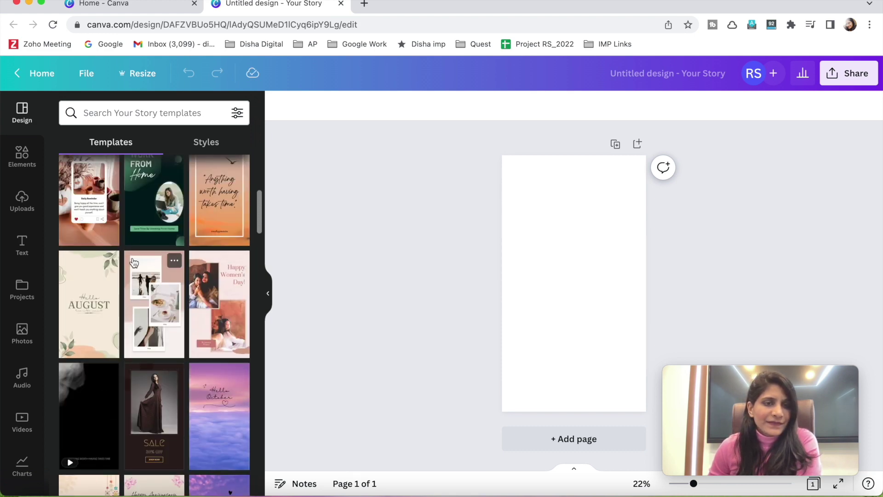
left_click(155, 202)
scroll(208, 320, "up", 3)
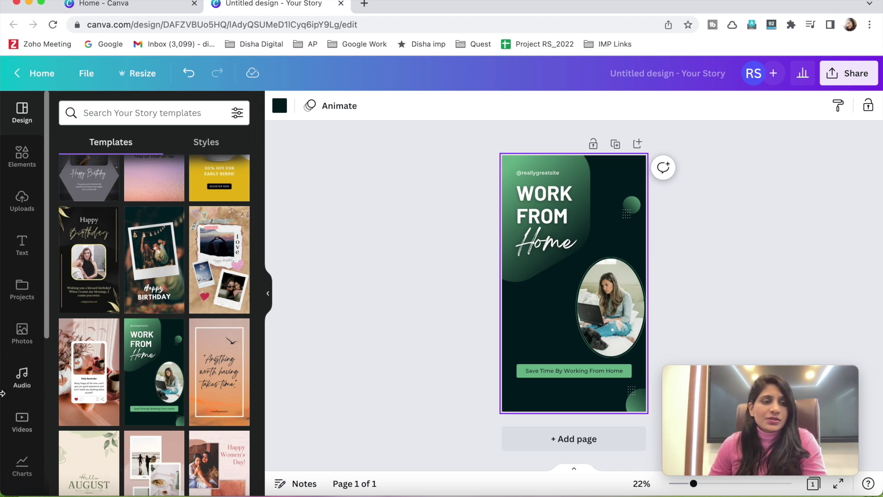
Step: Show the logos of the ABC Brand kit in the design editor
scroll(28, 396, "down", 5)
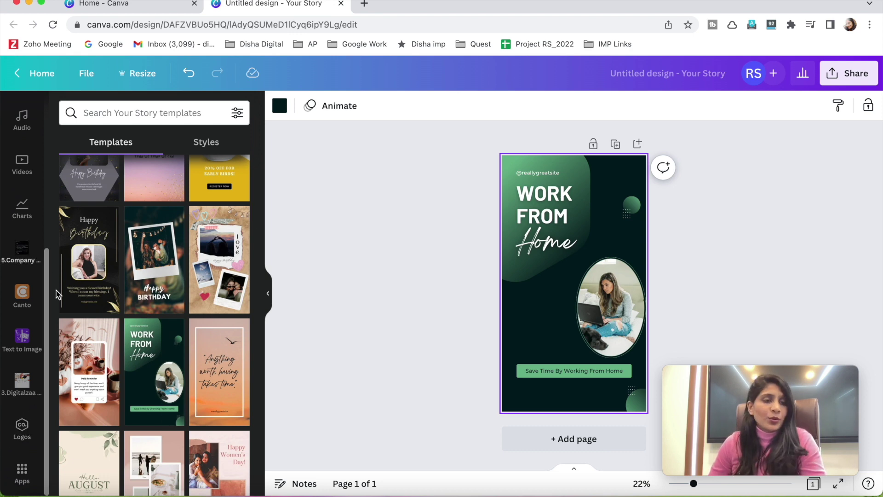
left_click(23, 436)
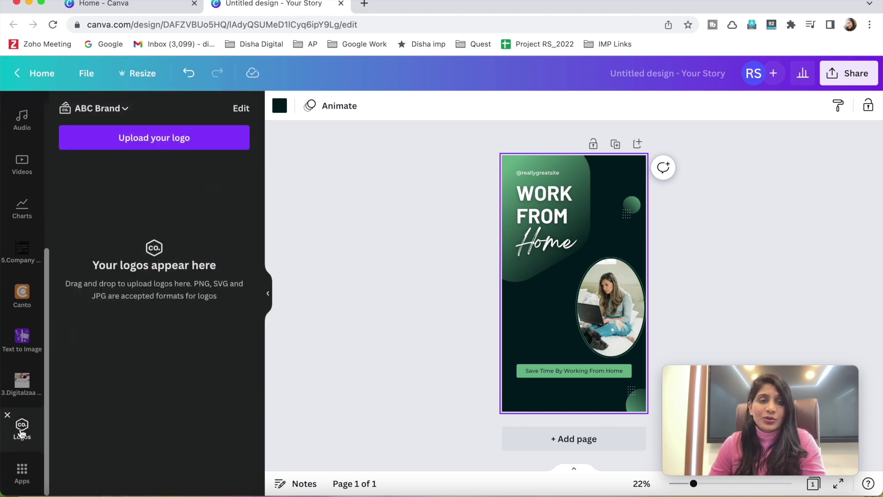
scroll(22, 364, "up", 5)
scroll(38, 402, "down", 5)
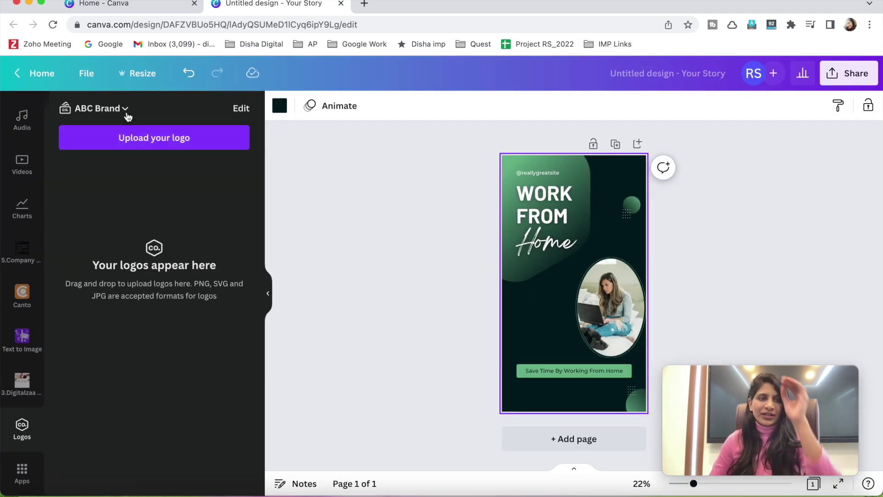
Step: Browse the available brand kits and show the logos of the kit with the black and gold palette
left_click(375, 213)
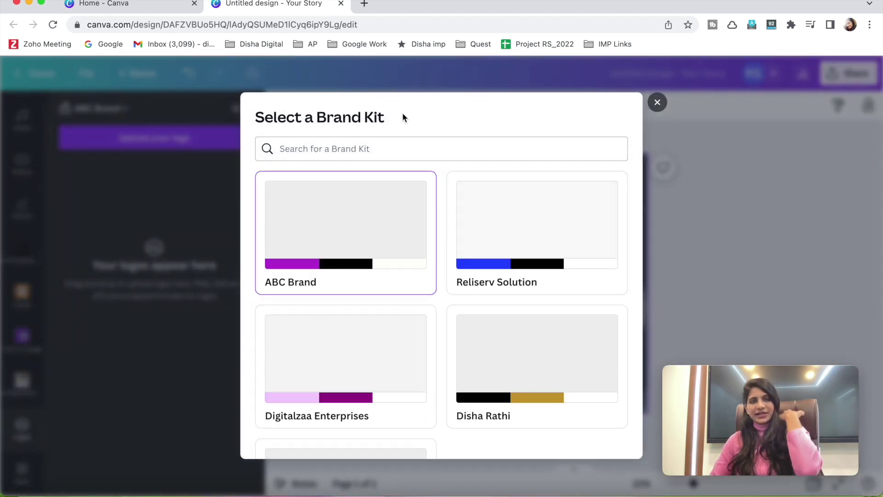
scroll(410, 317, "down", 3)
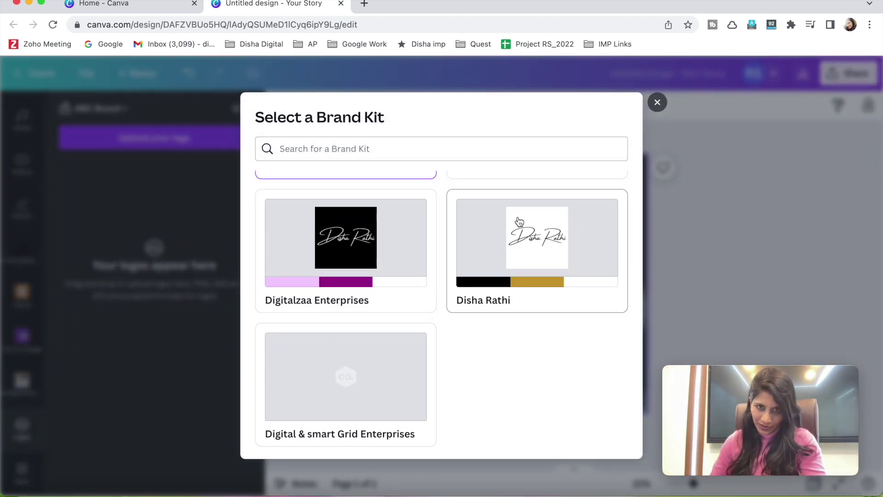
scroll(503, 278, "up", 3)
scroll(533, 358, "down", 3)
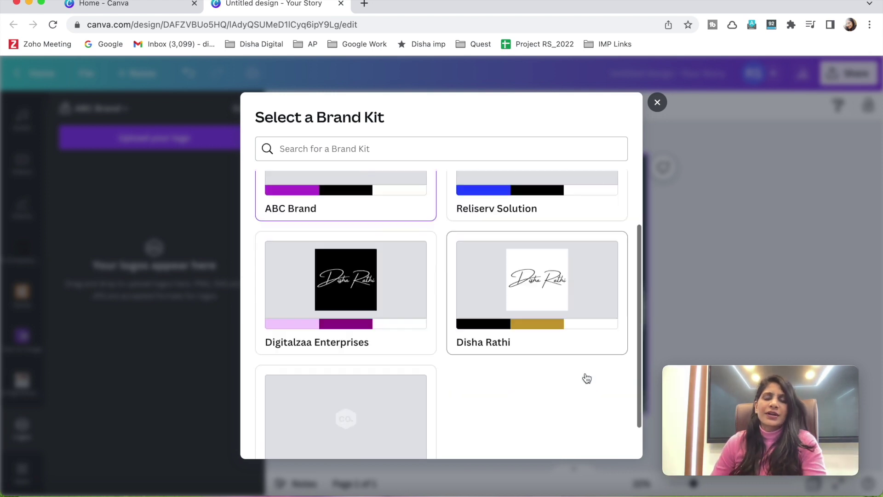
left_click(501, 255)
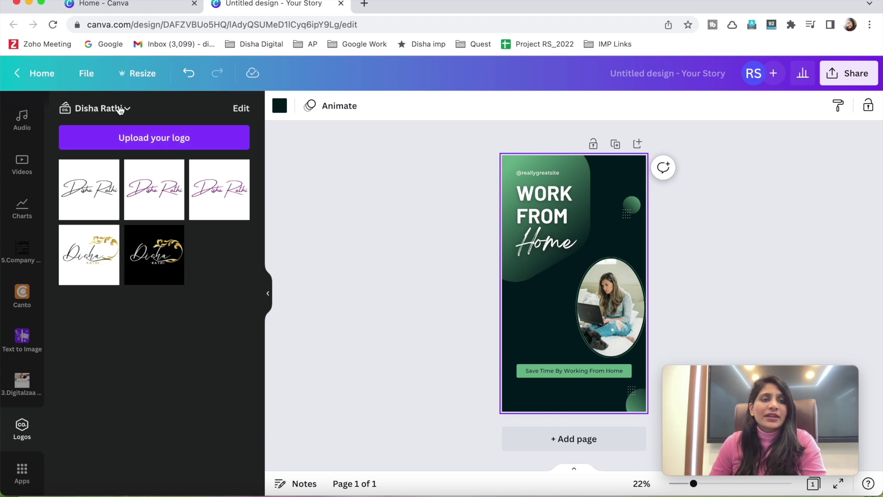
Step: View the logos of the Reliserv Solution brand kit and switch back to the ABC Brand kit
left_click(120, 110)
left_click(546, 238)
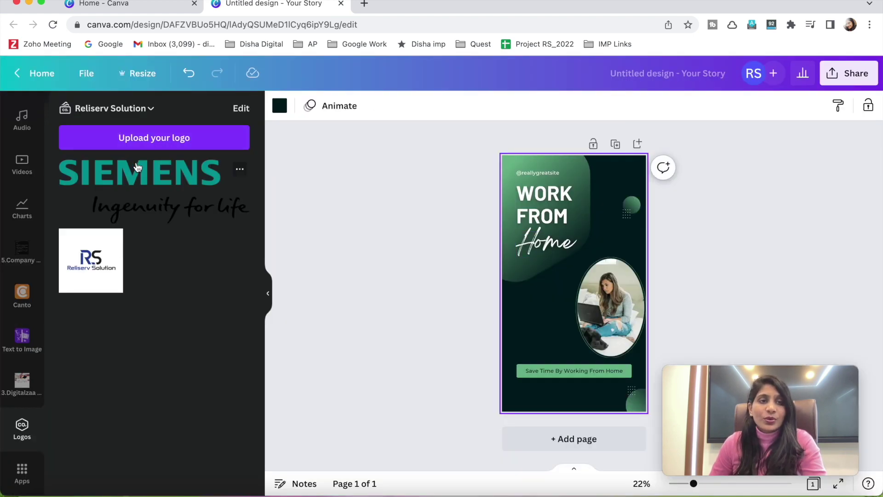
left_click(134, 109)
scroll(298, 370, "down", 2)
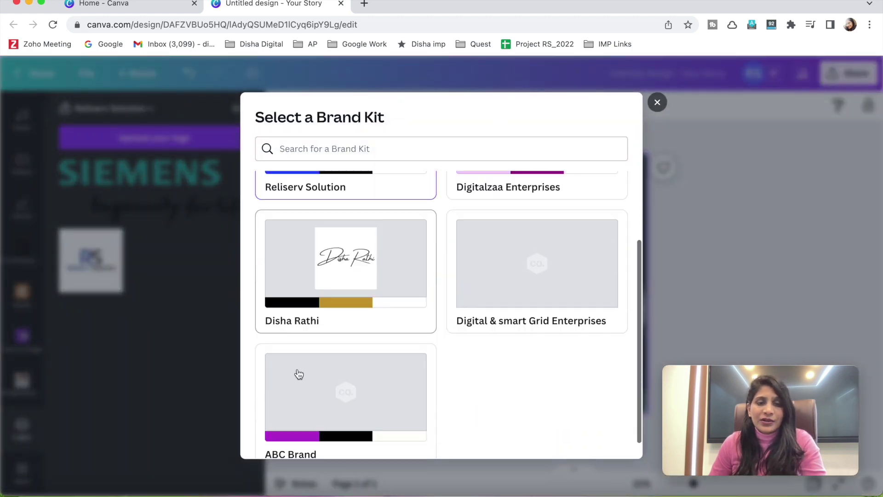
left_click(308, 375)
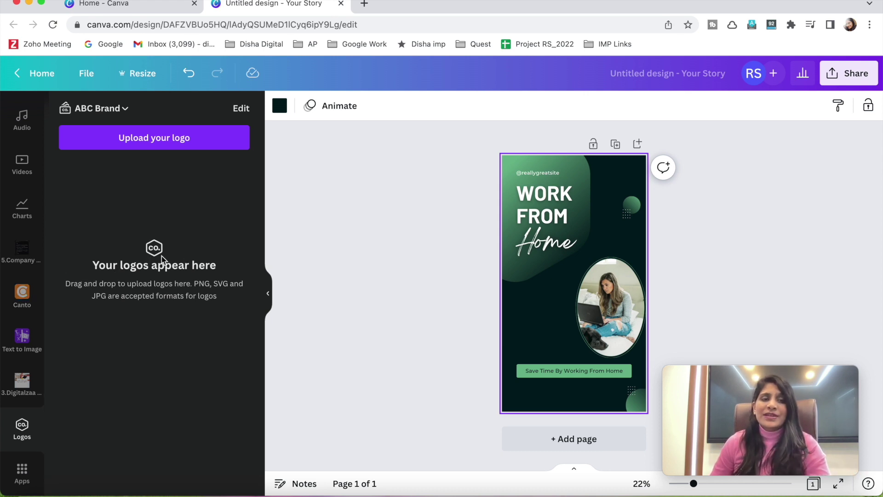
Step: Remove the script word "Home" below the WORK FROM heading on the story page
scroll(21, 338, "up", 5)
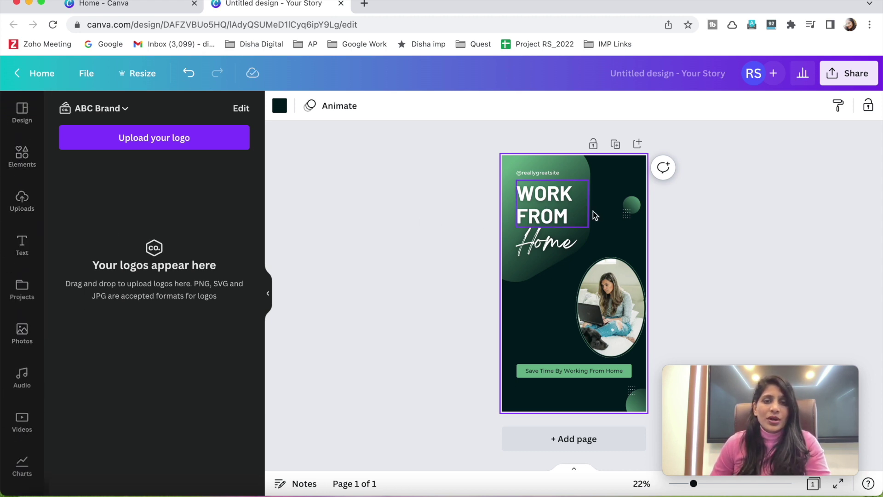
left_click(550, 203)
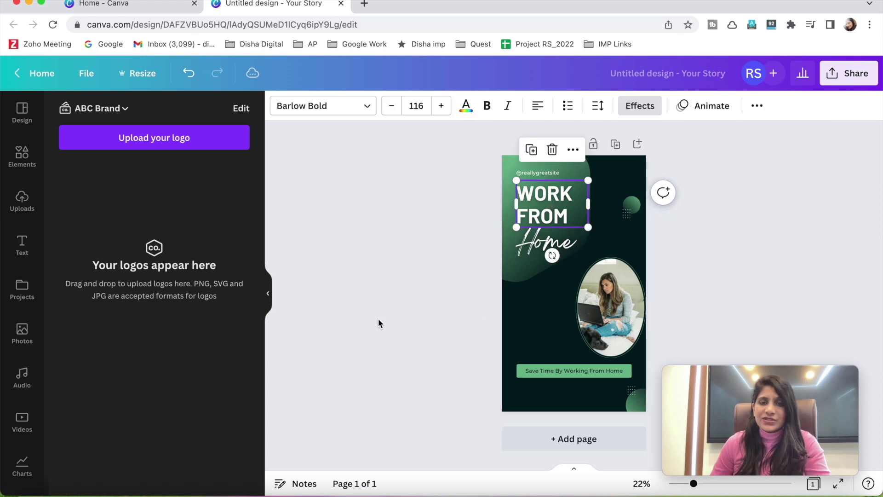
double_click(546, 202)
left_click(557, 269)
left_click(558, 240)
Step: Replace the WORK FROM heading text on the story page with ABC
left_click(550, 201)
left_click(543, 205)
double_click(541, 203)
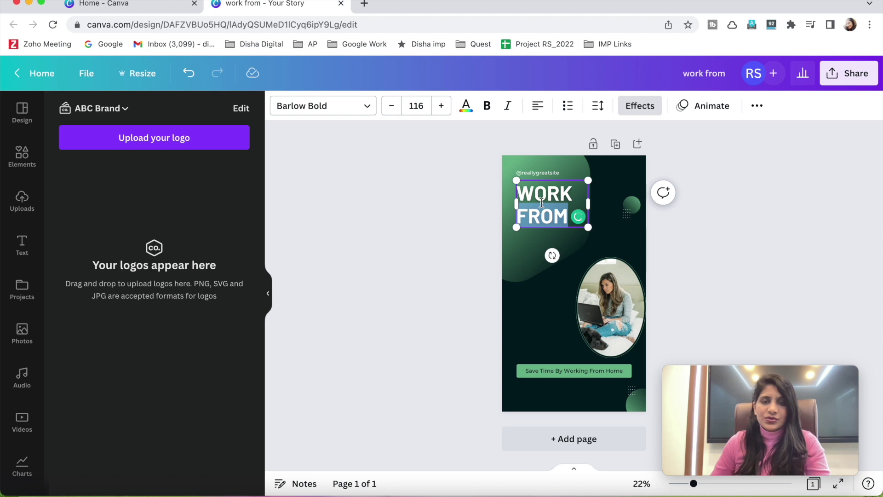
mouse_move(520, 188)
left_mouse_down()
mouse_move(586, 221)
mouse_move(533, 193)
left_mouse_up()
key("BackSpace")
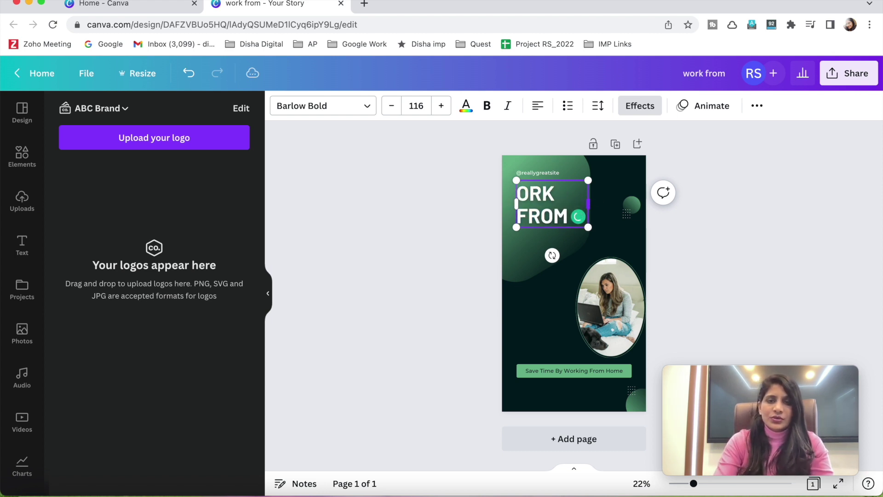
key("Delete")
key("Delete")
key("Delete")
key("Delete")
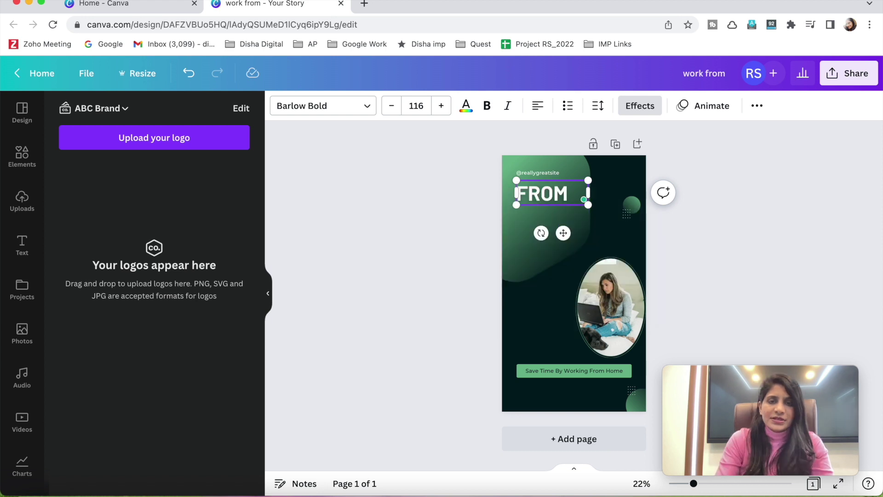
type("A")
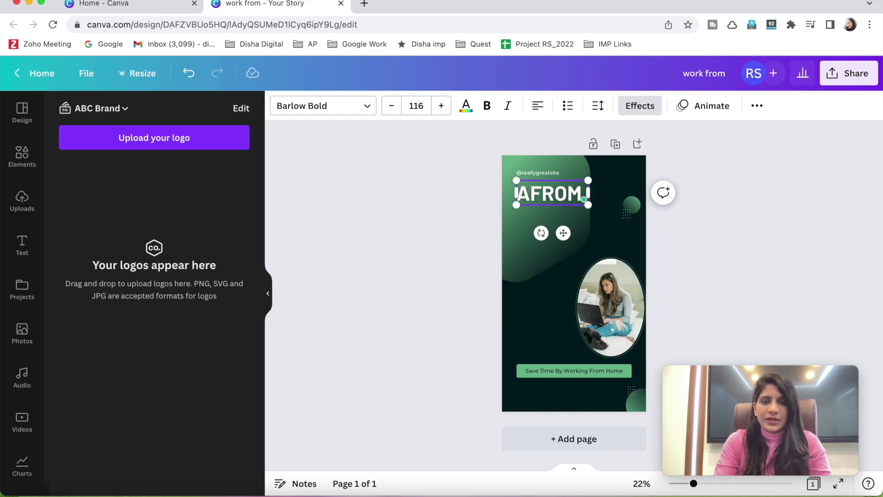
key("super+a")
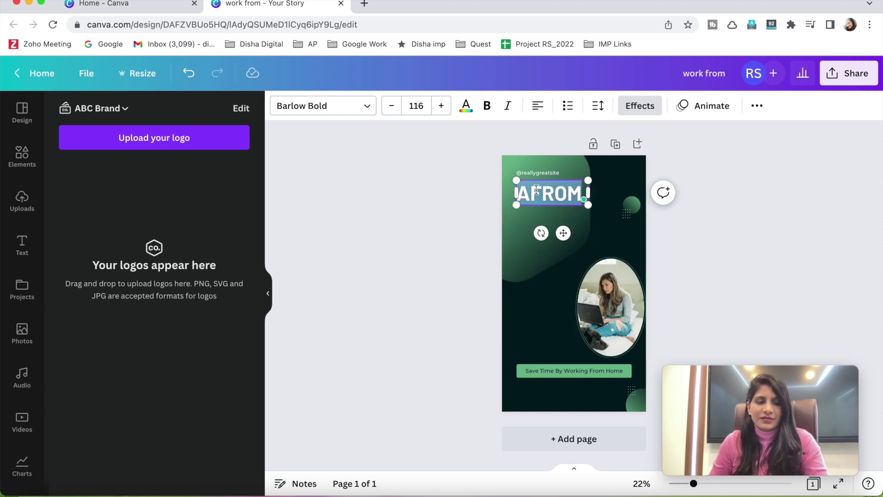
type("ABC")
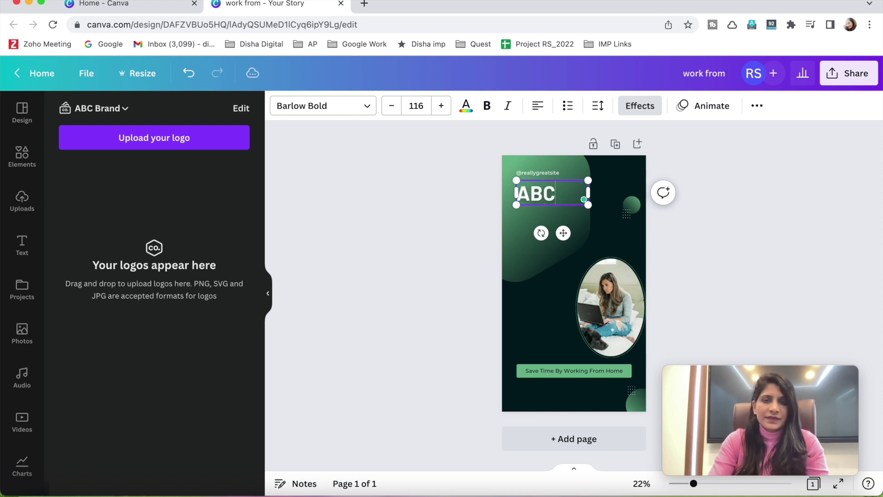
Step: Enlarge the bold ABC heading on the story page
left_click(455, 246)
left_click(532, 203)
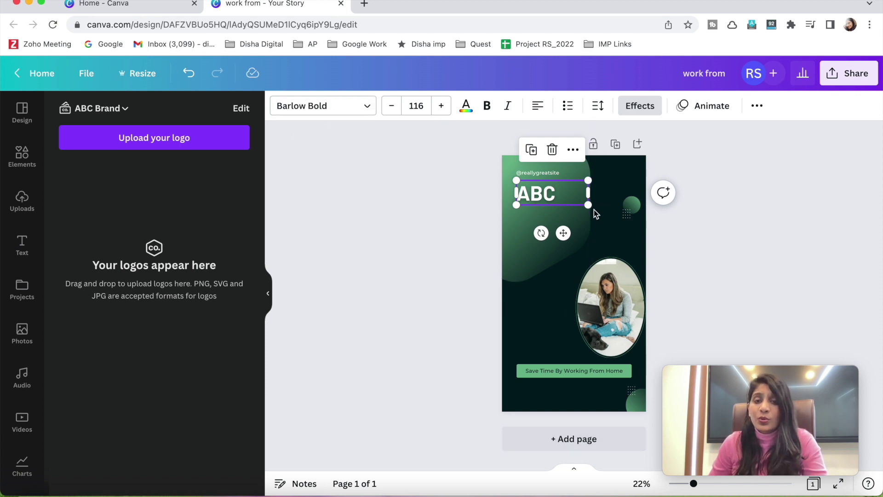
left_click_drag(592, 209, 644, 222)
left_click(445, 288)
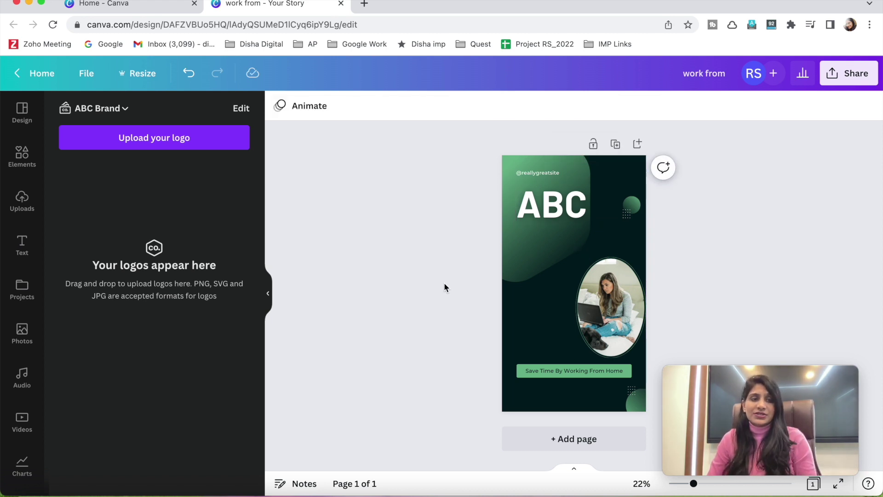
Step: Add a heading in the ABC Brand text style, enlarge it to about size 121 and place it under the bold ABC heading
left_click(8, 251)
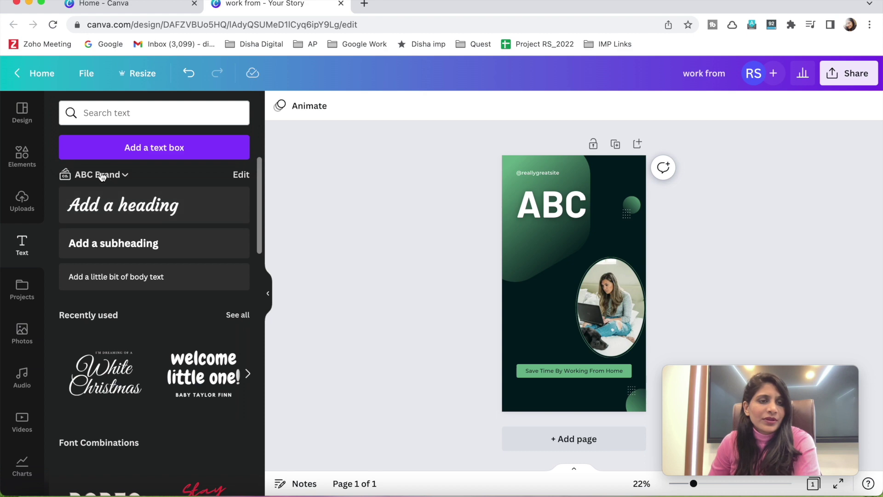
left_click(306, 277)
left_click(658, 102)
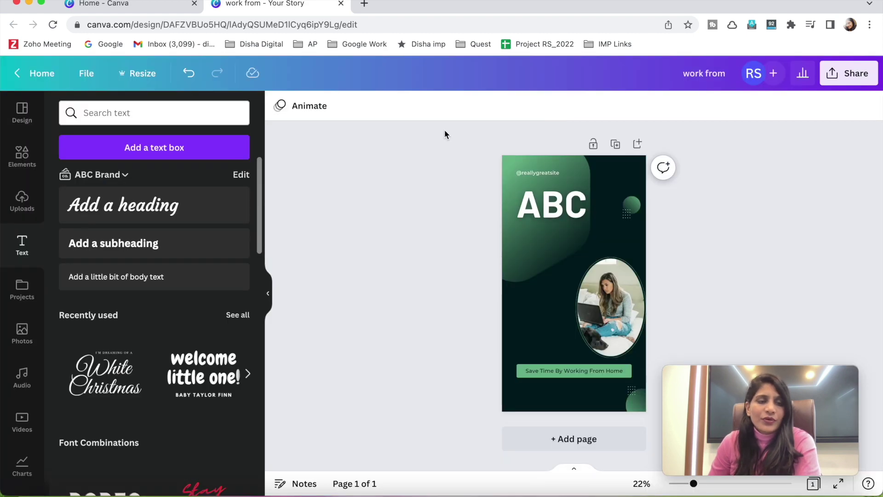
left_click(117, 213)
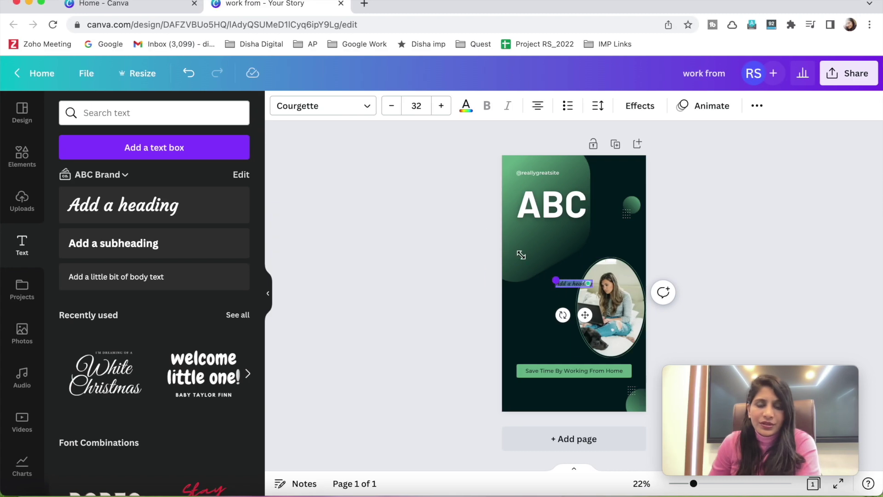
left_click_drag(556, 279, 465, 222)
left_click(475, 282)
left_click_drag(475, 282, 519, 242)
Step: Change the new script heading's text to ABC and colour it white from the document colours
double_click(559, 231)
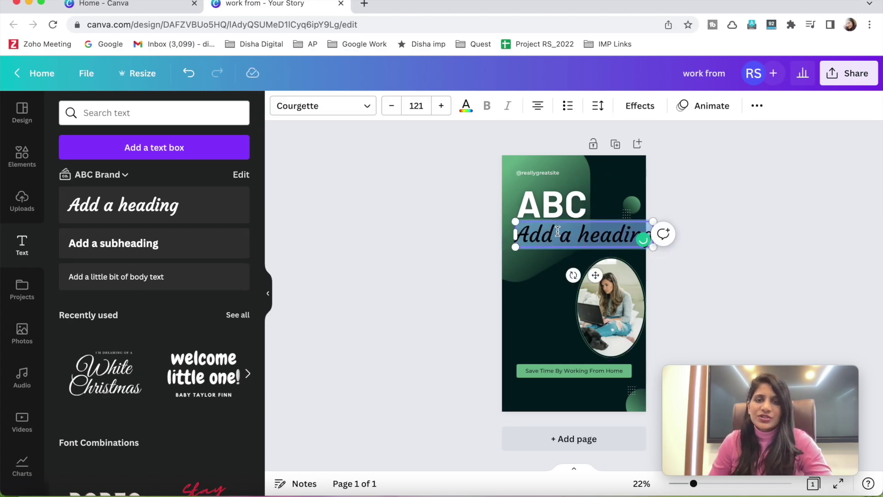
type("ABC")
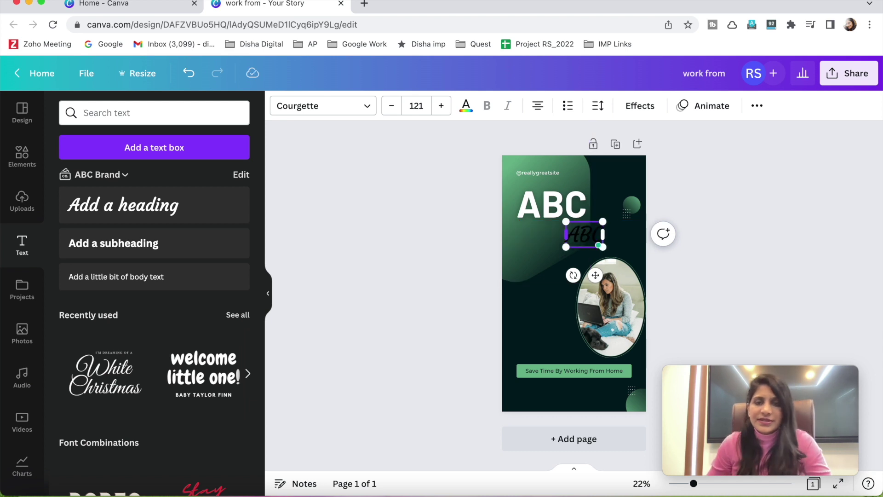
double_click(579, 234)
left_click(466, 106)
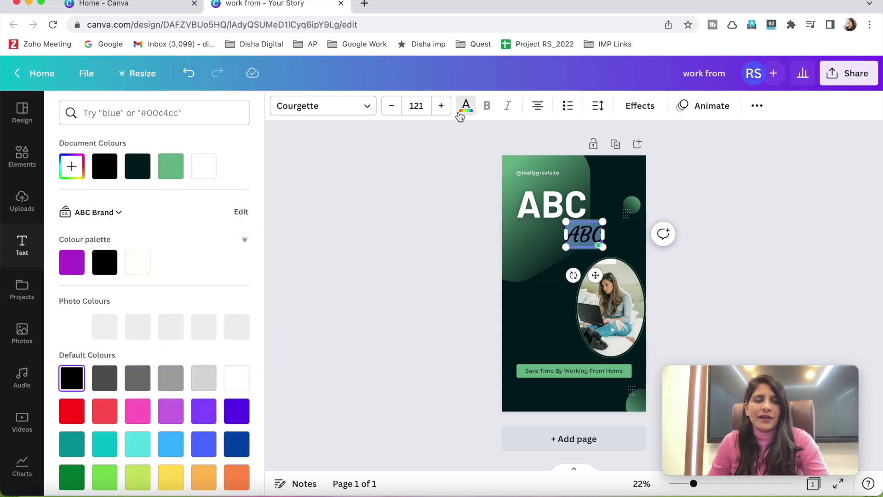
left_click(204, 166)
Step: Enlarge the script ABC heading to about size 276 and move it below the bold ABC heading
left_click_drag(566, 221, 518, 189)
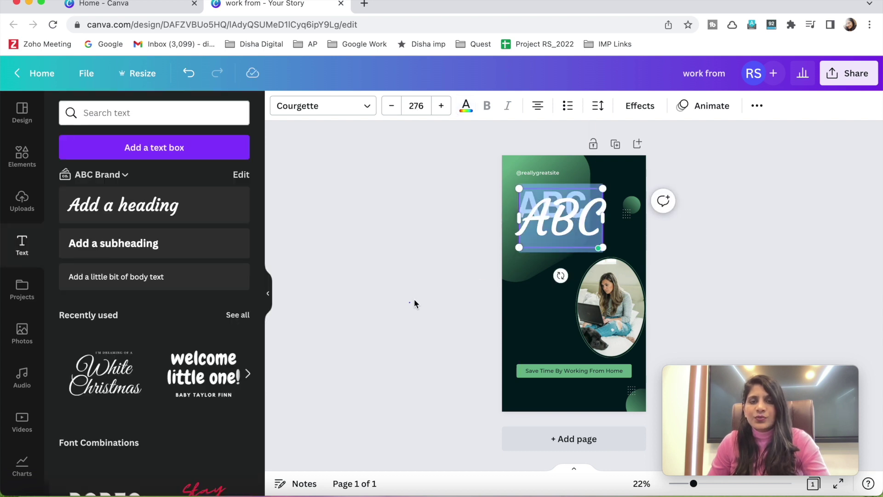
left_click_drag(560, 217, 548, 252)
left_click(408, 264)
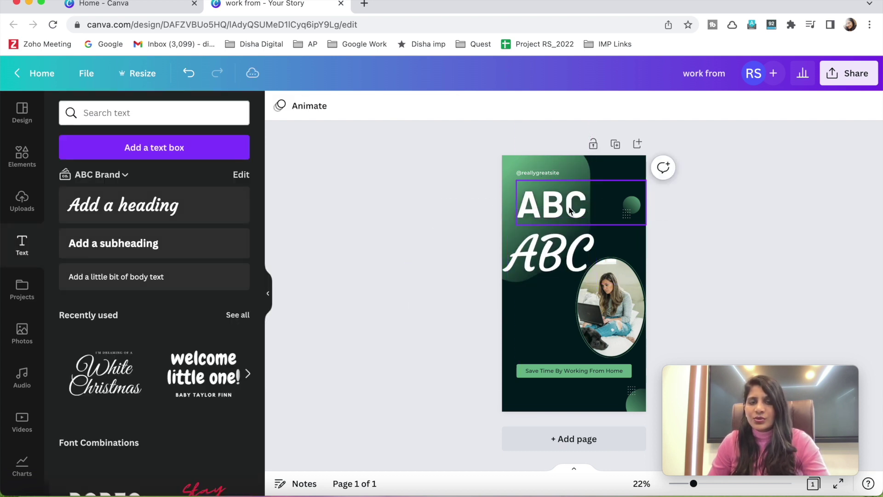
Step: Delete the bold ABC heading and move the script ABC heading up into its place
left_click(570, 210)
key("Delete")
left_click_drag(547, 254, 545, 203)
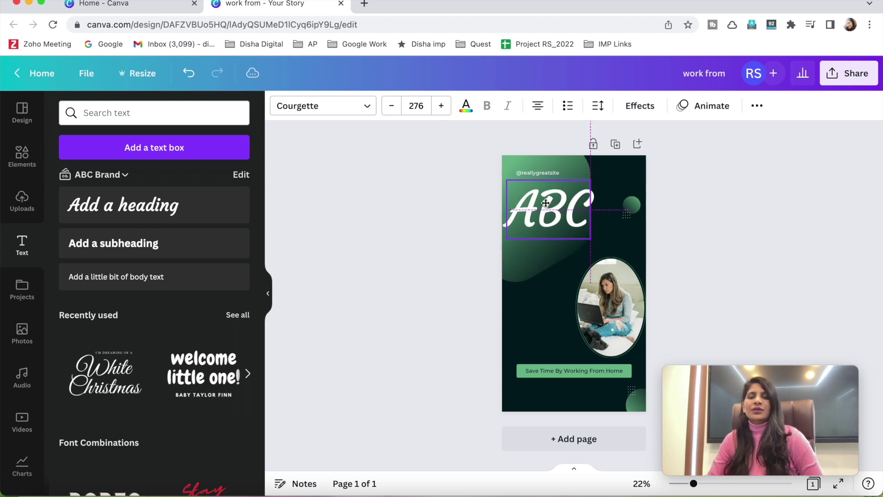
left_click(336, 271)
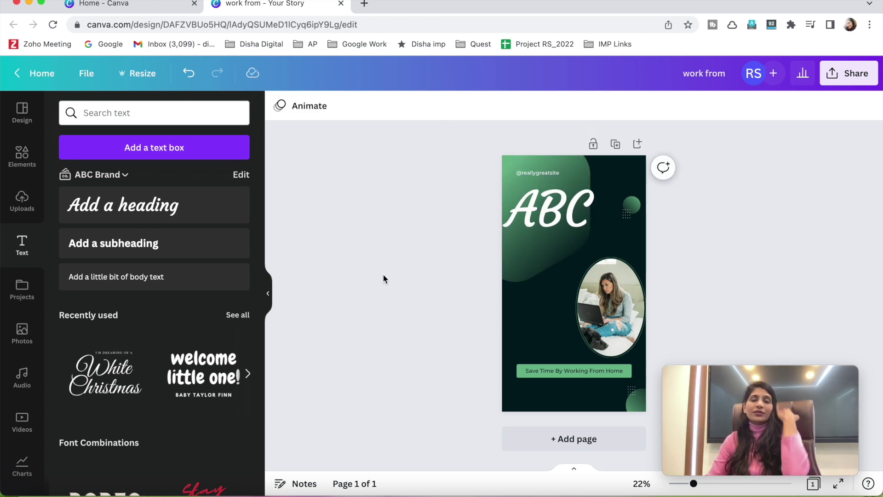
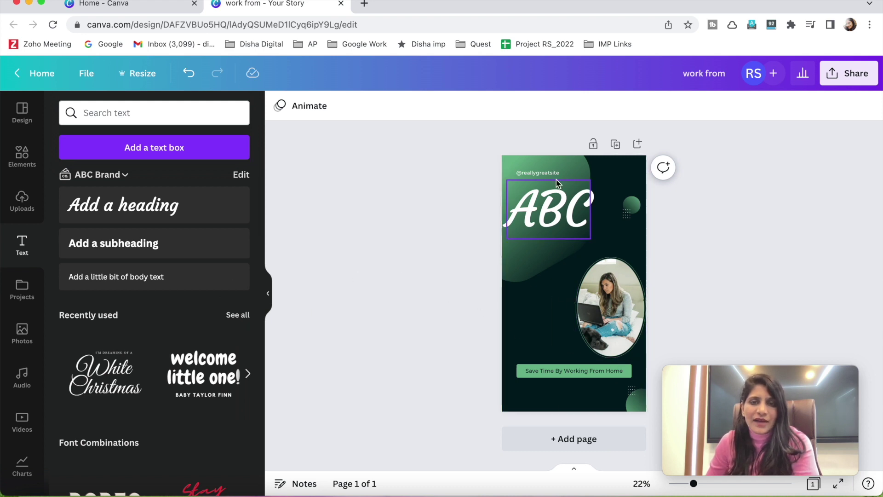
Step: Apply the Simple page animation to the story page
left_click(613, 166)
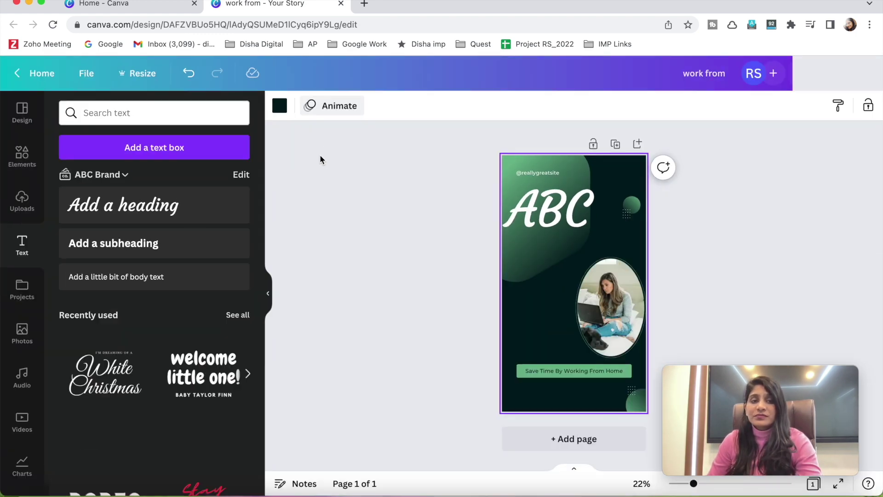
left_click(333, 111)
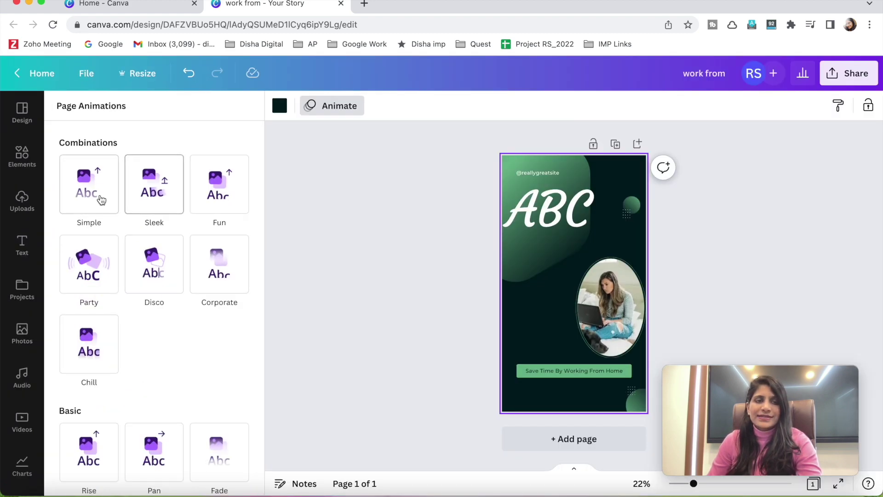
left_click(298, 320)
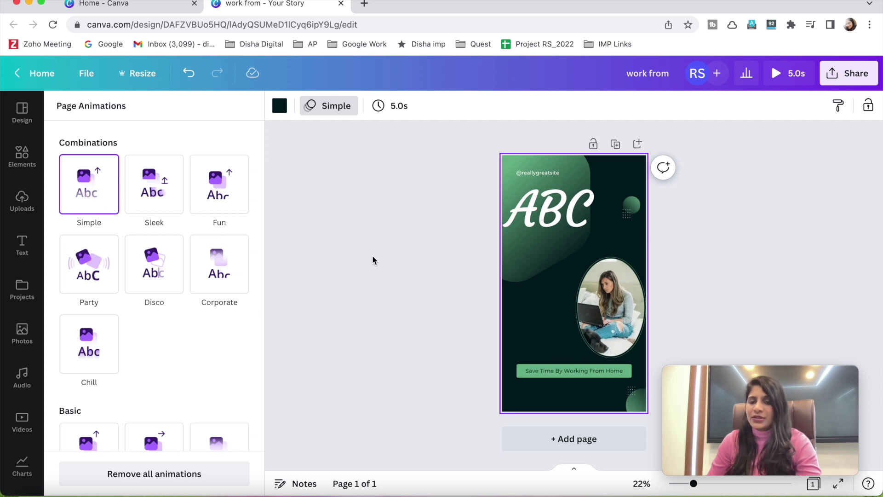
Step: Duplicate the story page and enlarge the oval photo of the woman with the laptop on the copy
left_click(616, 144)
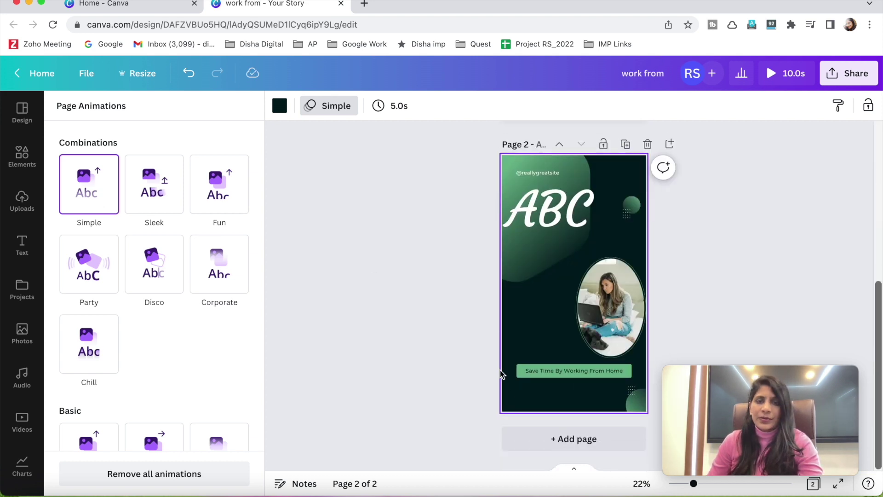
left_click(449, 342)
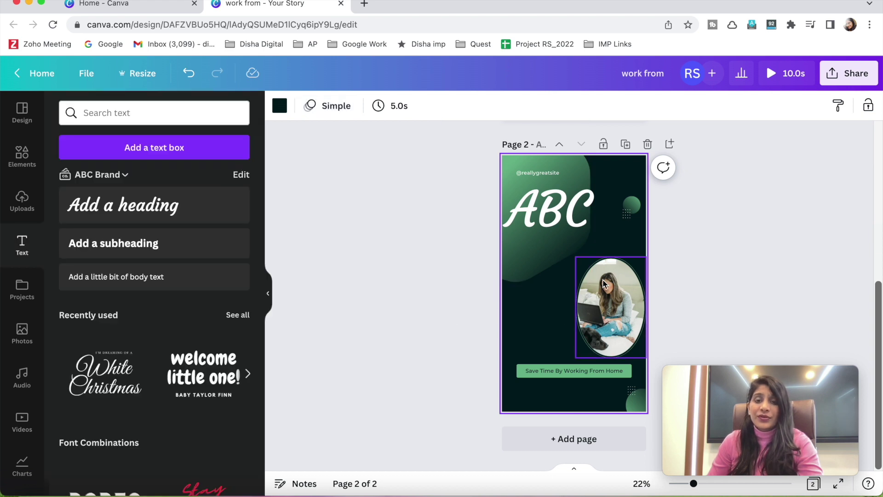
left_click(609, 294)
left_click_drag(576, 256, 554, 231)
mouse_move(607, 318)
left_mouse_down()
mouse_move(608, 305)
mouse_move(609, 313)
left_mouse_up()
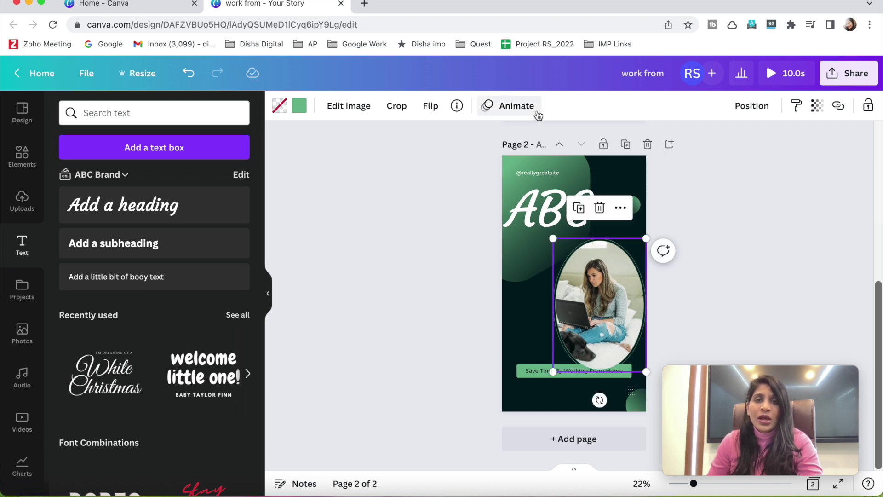
Step: Apply the Breathe photo animation to the enlarged oval photo on page 2
left_click(537, 113)
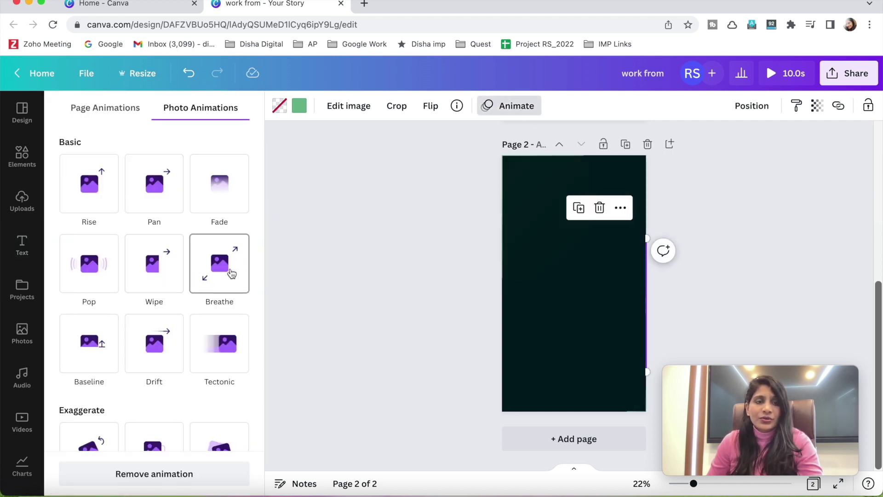
left_click(232, 273)
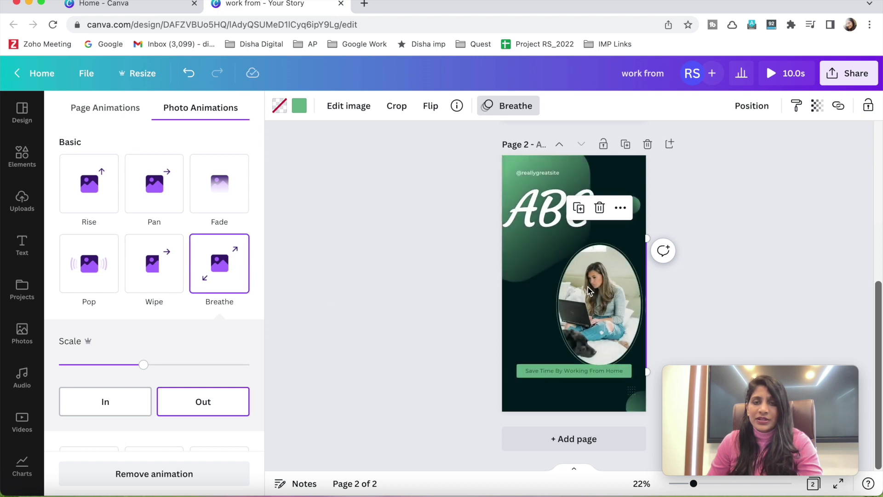
left_click(498, 172)
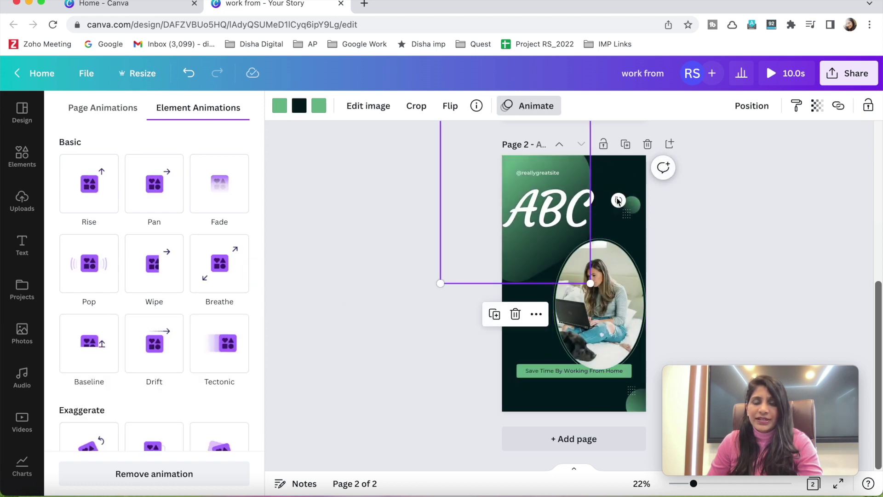
Step: Add a third page after page 2 and fill it with the recently used WORK FROM Home template
scroll(614, 187, "up", 5)
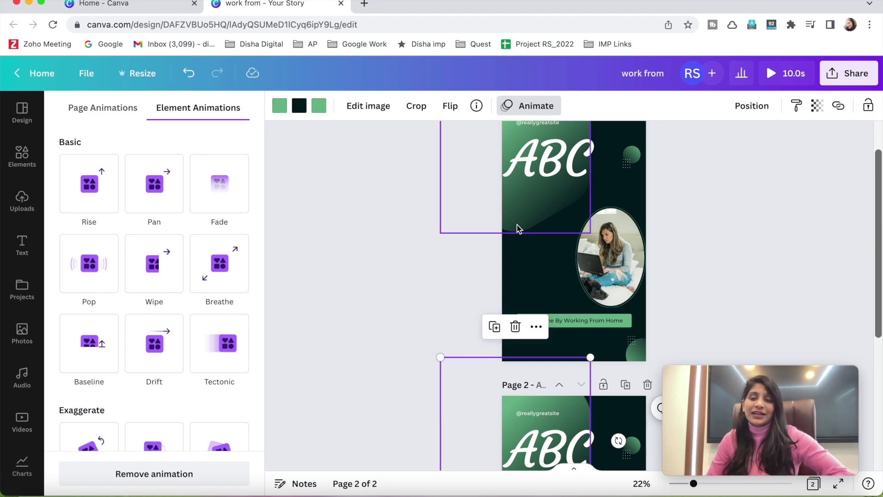
scroll(407, 313, "up", 1)
scroll(407, 313, "down", 5)
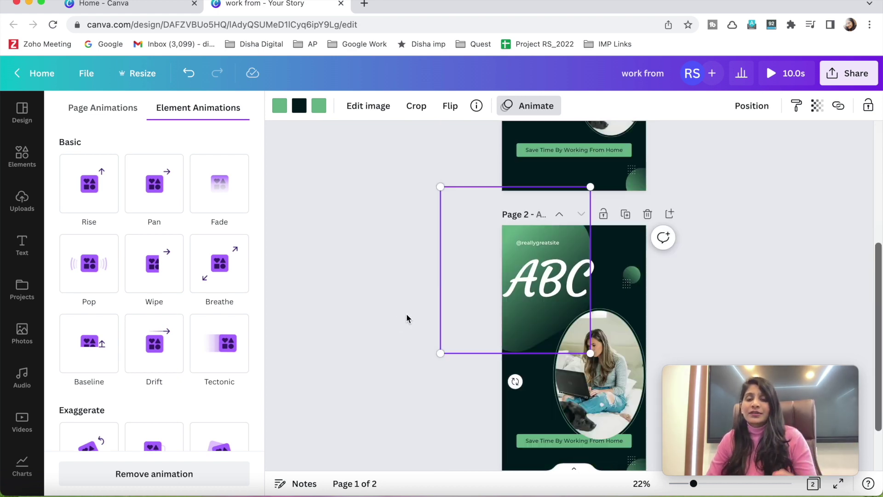
scroll(481, 344, "down", 2)
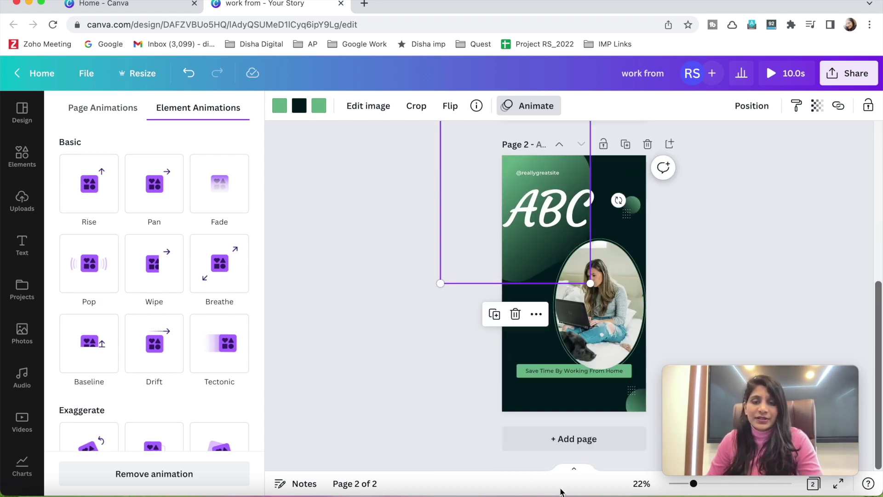
left_click(558, 437)
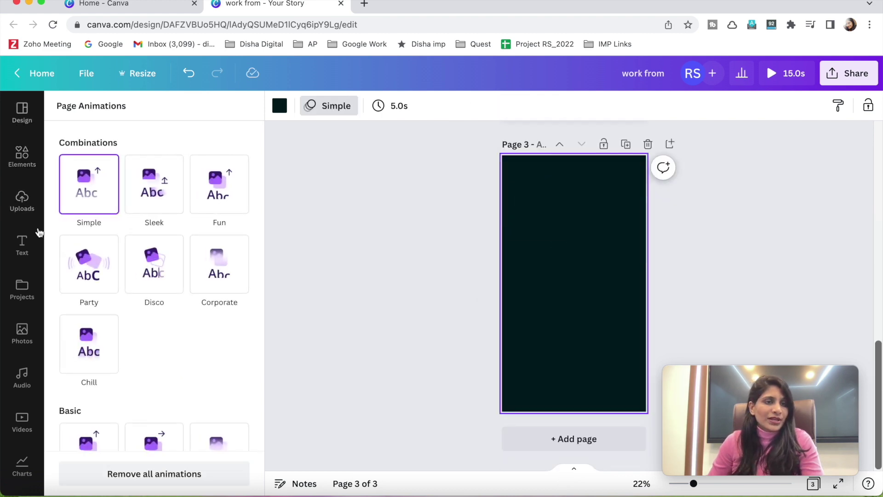
left_click(14, 160)
left_click(22, 115)
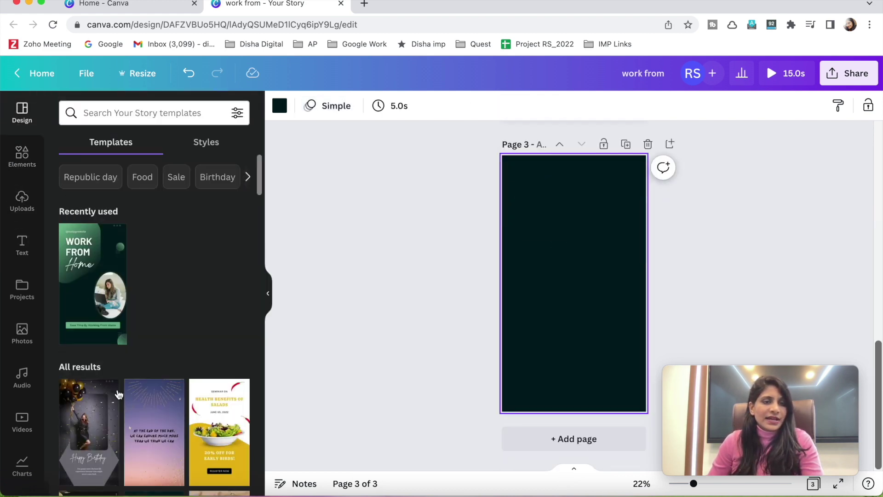
scroll(114, 300, "down", 1)
scroll(133, 322, "up", 2)
left_click(94, 285)
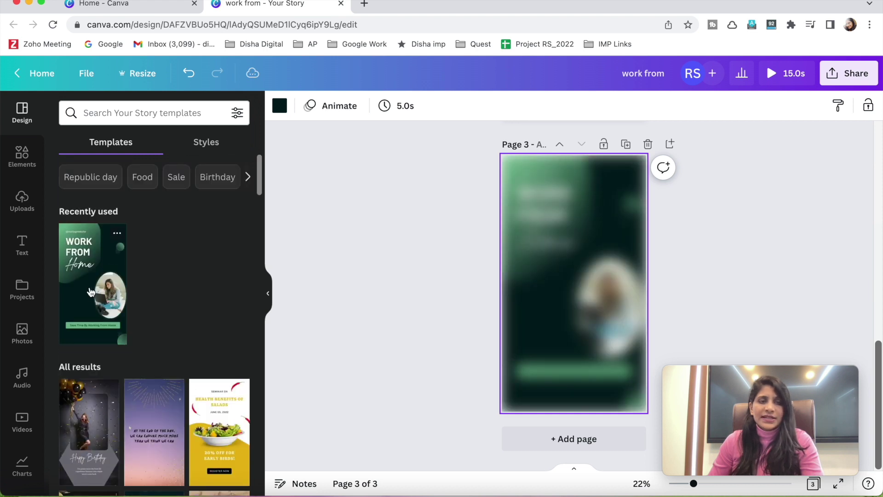
Step: Apply the Rise photo animation to the oval photo of the woman on page 3
left_click(620, 311)
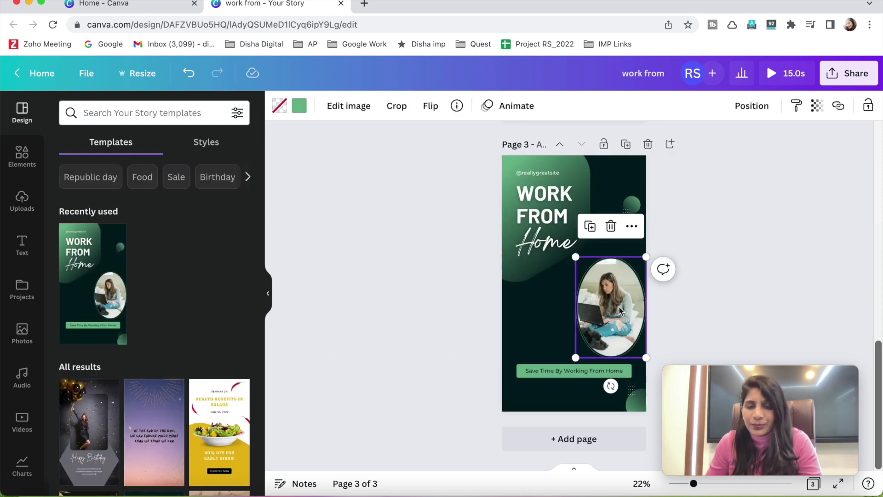
left_click(503, 105)
left_click(101, 190)
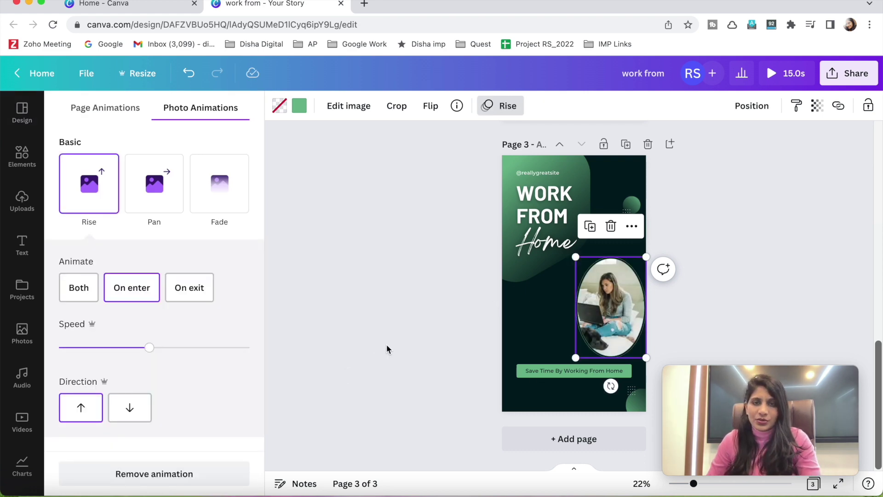
Step: Delete page 2, the duplicated story page with the enlarged oval photo
scroll(387, 345, "up", 10)
scroll(385, 346, "down", 3)
left_click(648, 244)
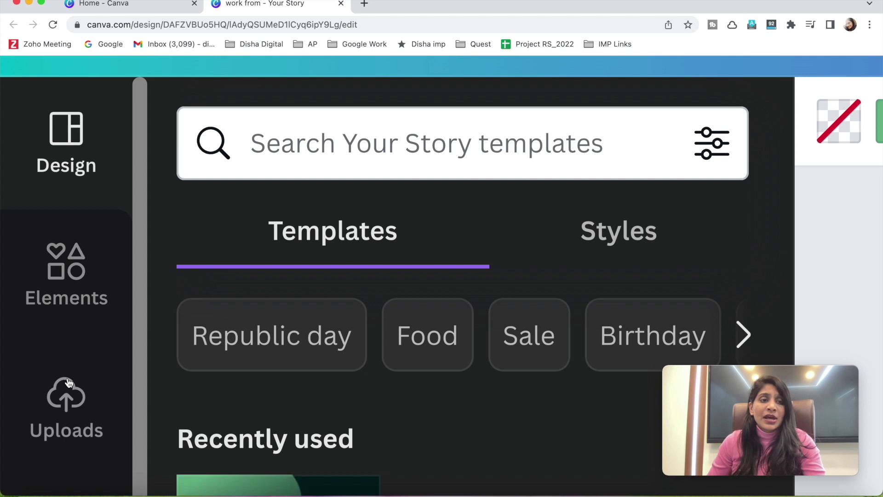
Step: Look over the available editor tool sections and open the Elements library
scroll(23, 191, "down", 3)
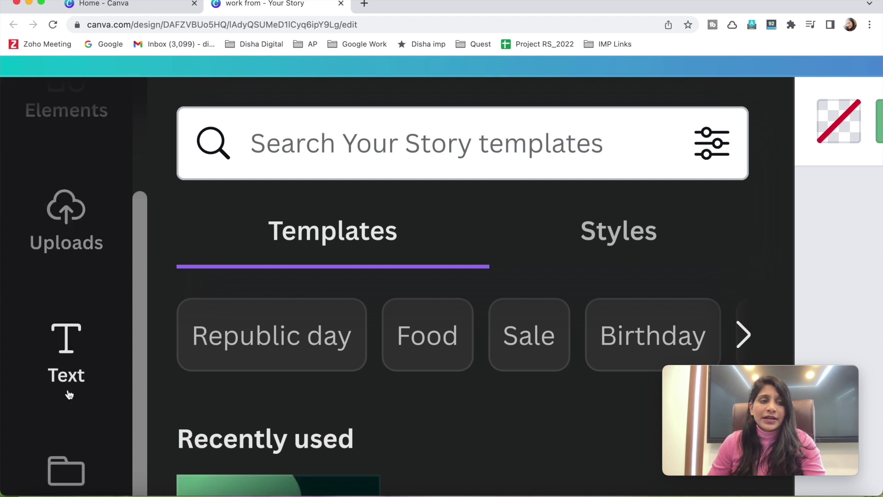
scroll(68, 394, "down", 5)
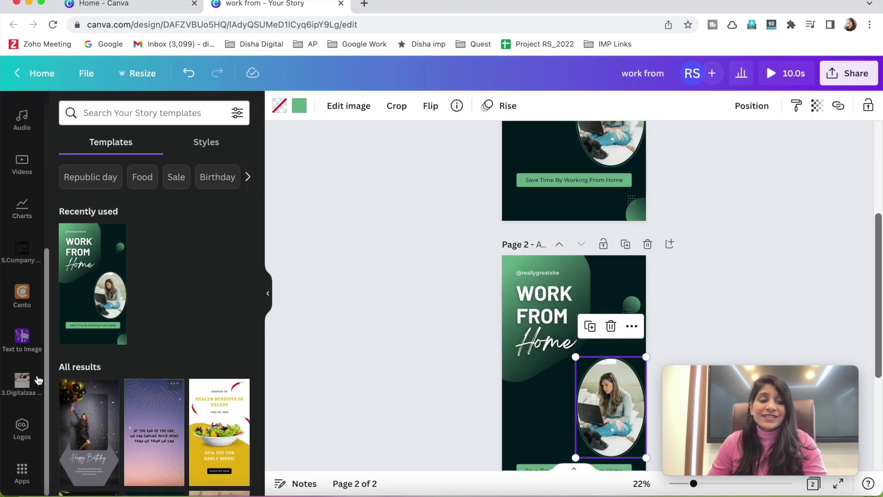
scroll(28, 276, "up", 5)
scroll(546, 298, "up", 4)
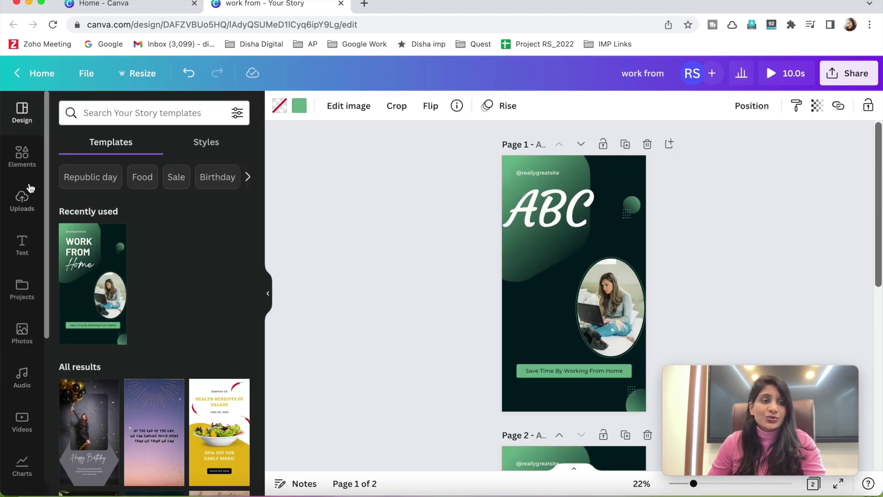
left_click(23, 170)
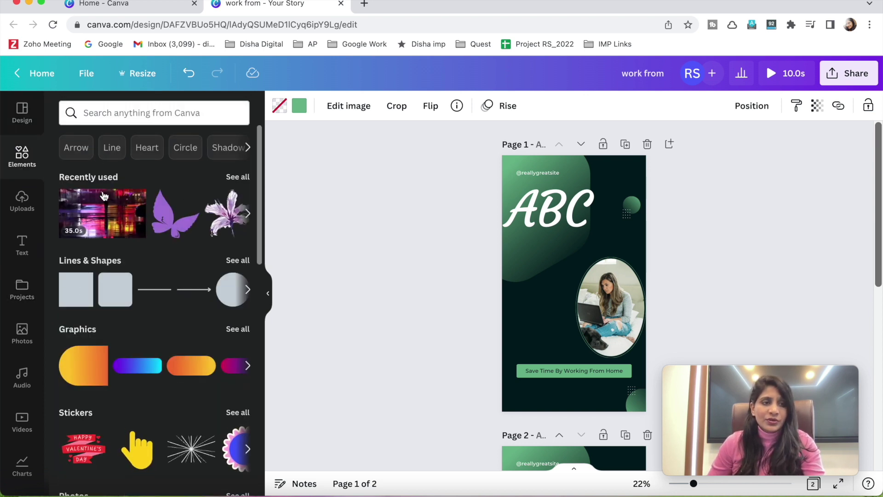
scroll(69, 294, "down", 1)
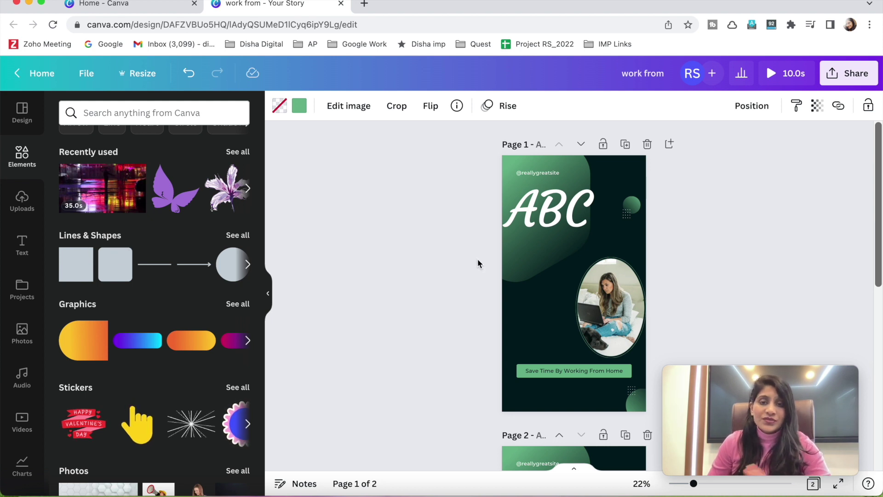
Step: Move the dot pattern on page 1 away from the green circle, slightly closer to the ABC heading
left_click(627, 215)
left_click_drag(622, 210, 611, 196)
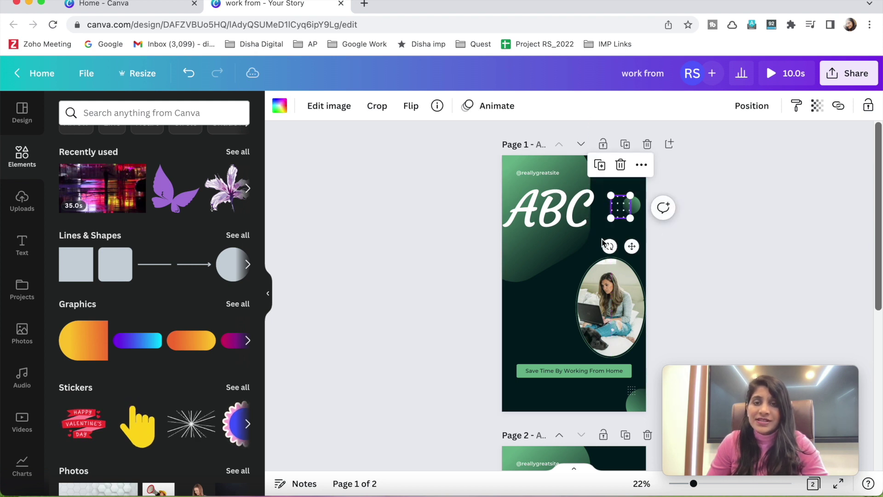
left_click(520, 322)
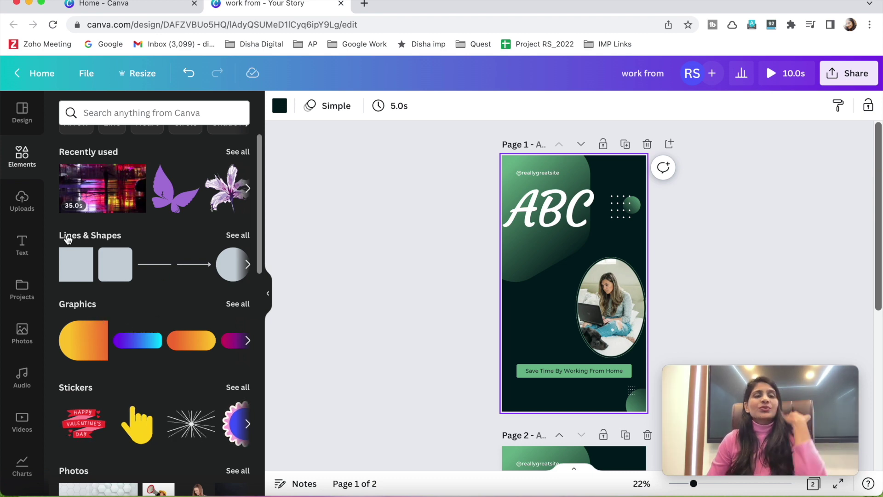
Step: Add the white radiating-lines sticker to page 1 and place it over the ABC heading
scroll(78, 245, "up", 5)
scroll(232, 306, "down", 5)
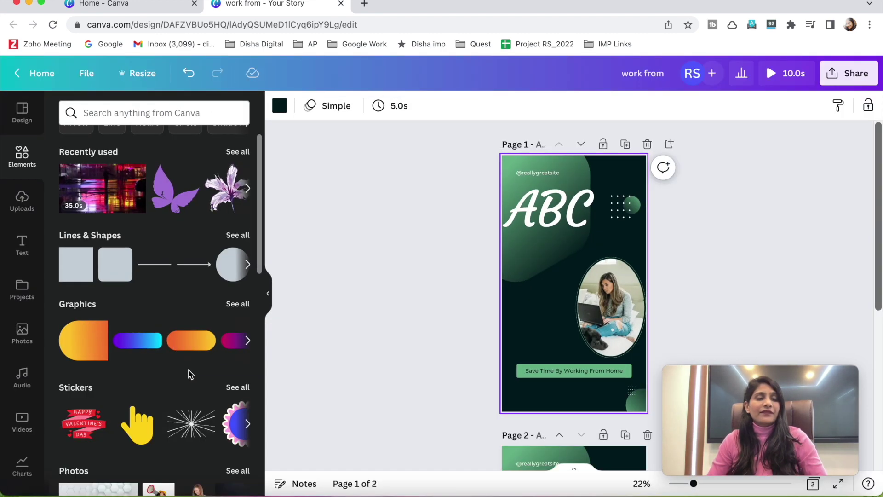
scroll(189, 374, "down", 4)
left_click(193, 296)
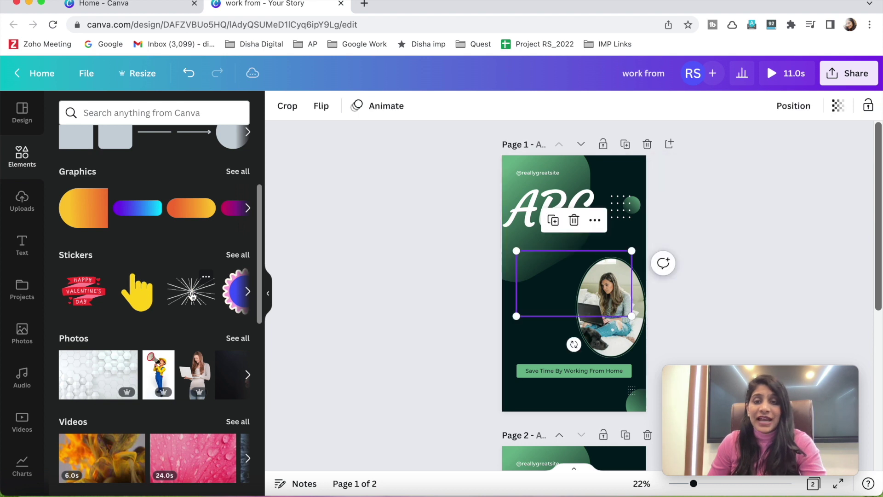
left_click_drag(559, 284, 526, 194)
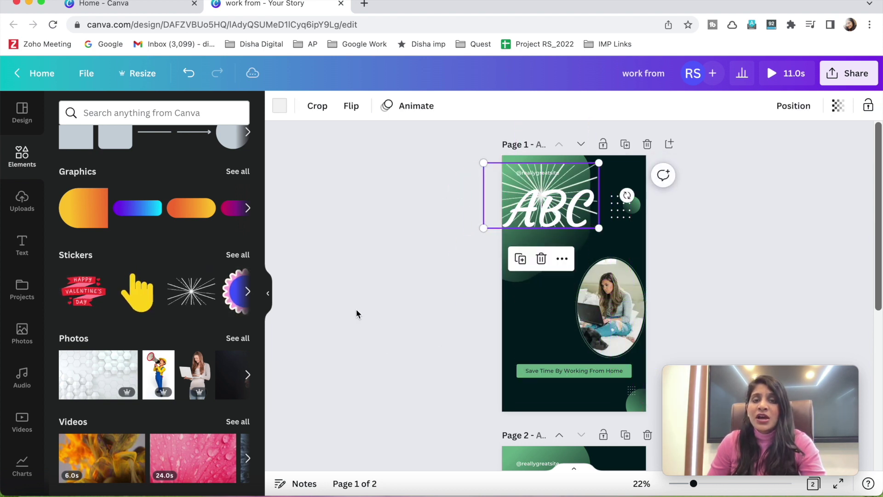
left_click(356, 310)
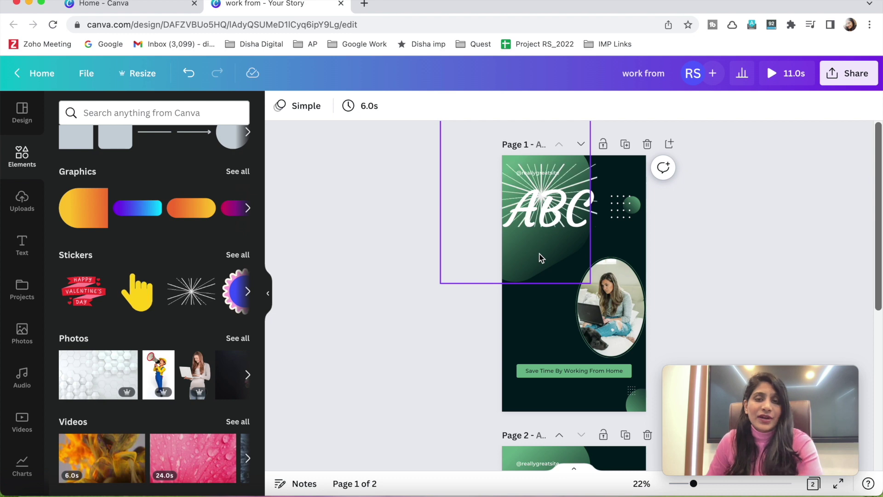
Step: Examine the Elements library's categories, including photos, videos, audio, tables, frames, grids and collections
scroll(99, 330, "down", 3)
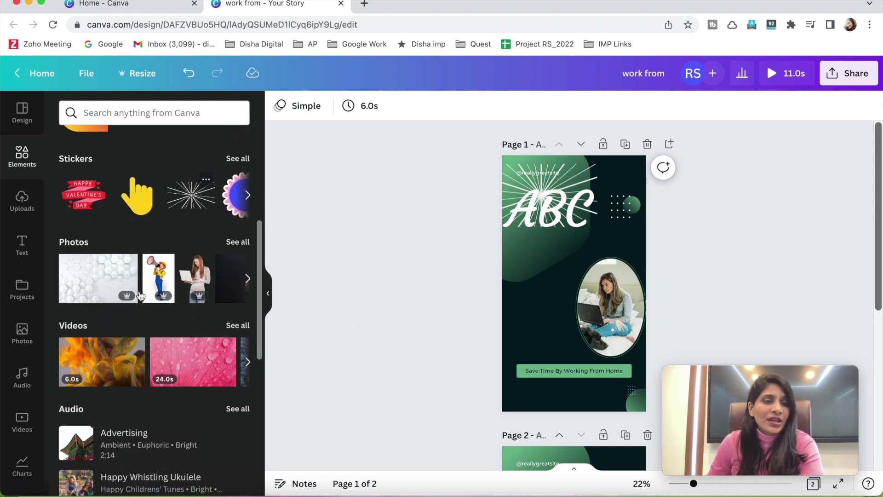
scroll(135, 298, "down", 15)
scroll(137, 307, "up", 5)
scroll(137, 307, "up", 6)
scroll(103, 364, "down", 10)
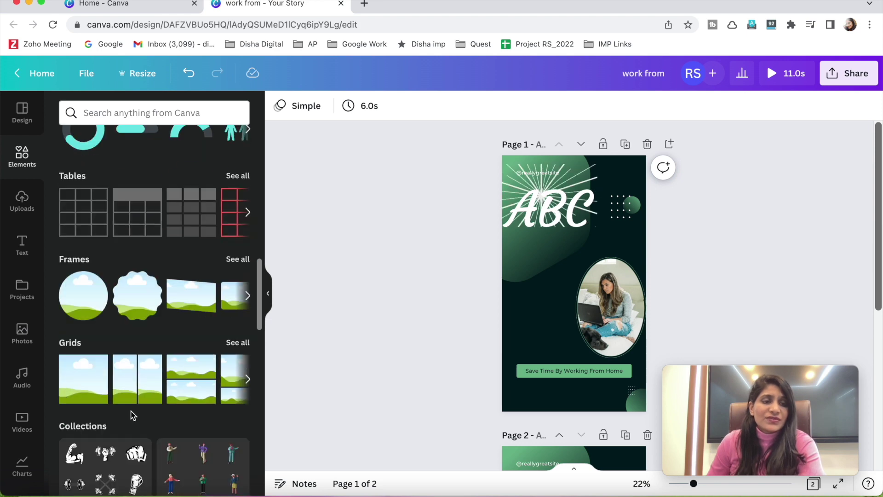
scroll(129, 419, "down", 4)
left_click(18, 165)
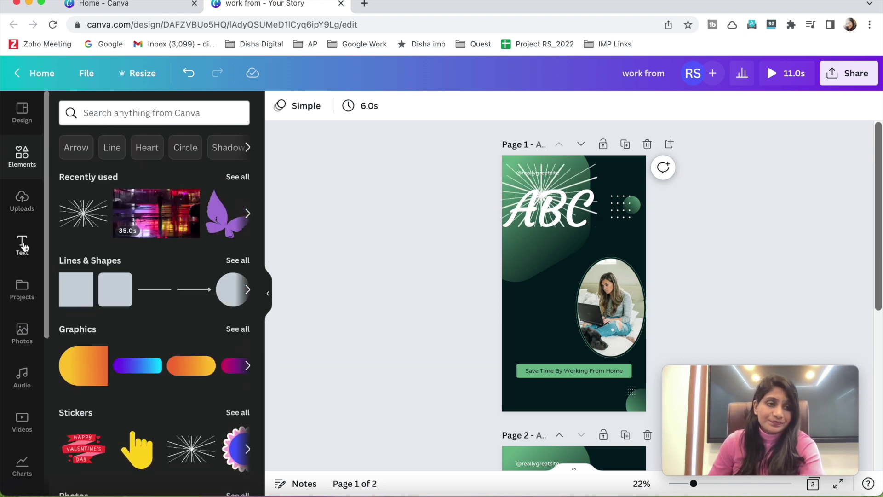
scroll(19, 200, "up", 5)
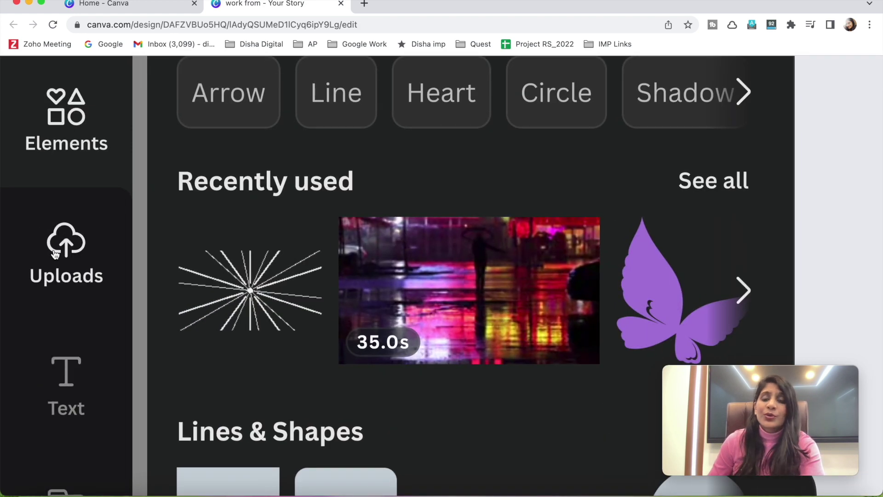
scroll(46, 256, "down", 5)
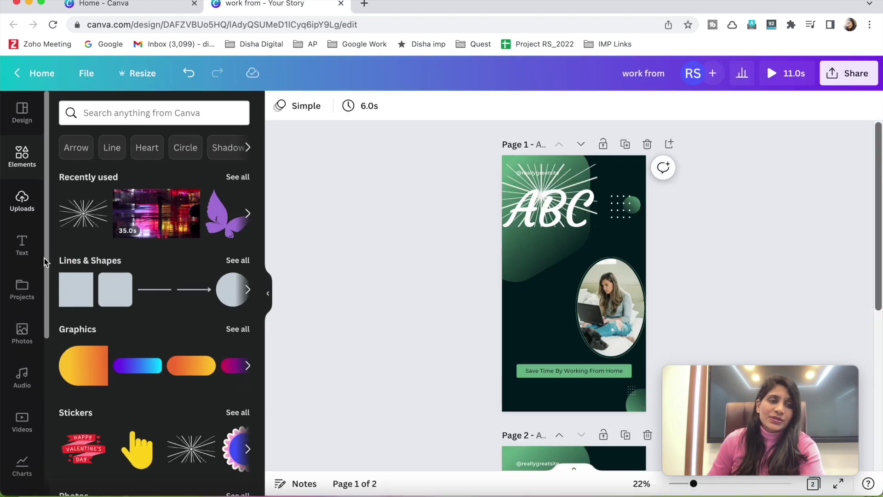
Step: Look through the ABC Brand text styles and the designs and folders in Projects
left_click(21, 244)
scroll(155, 356, "down", 5)
scroll(92, 341, "up", 5)
scroll(12, 297, "down", 3)
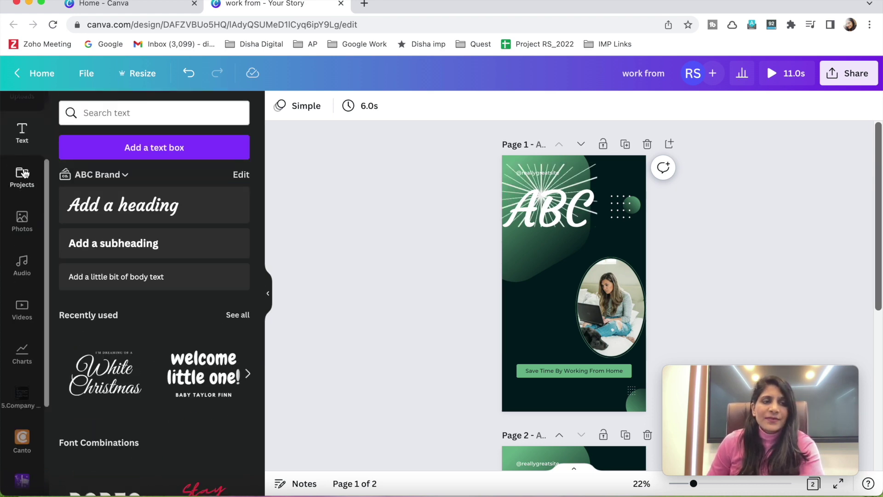
left_click(23, 174)
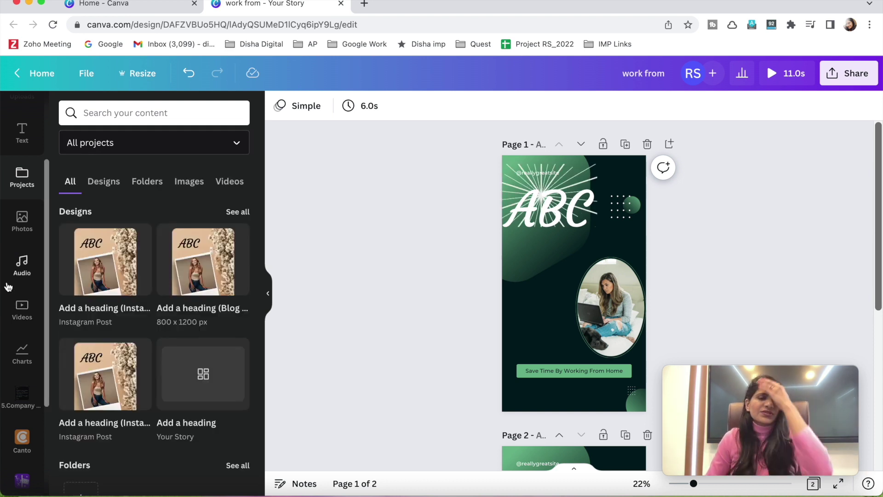
scroll(118, 384, "down", 10)
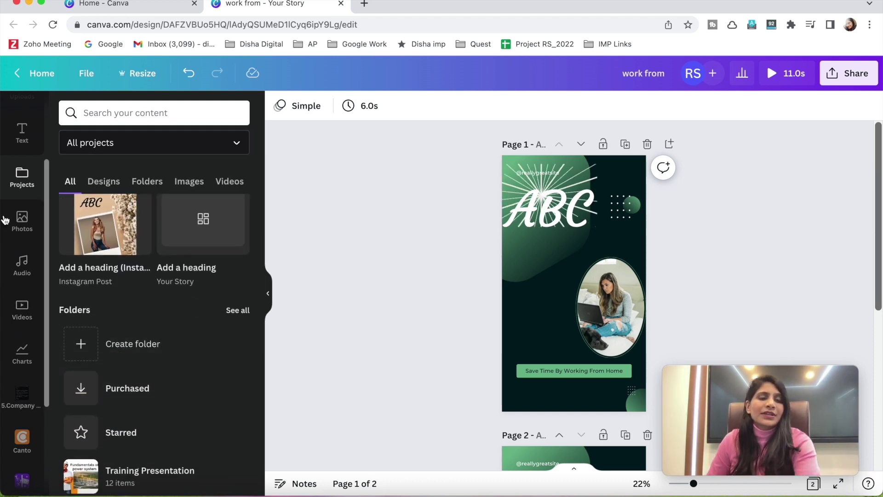
scroll(115, 461, "up", 10)
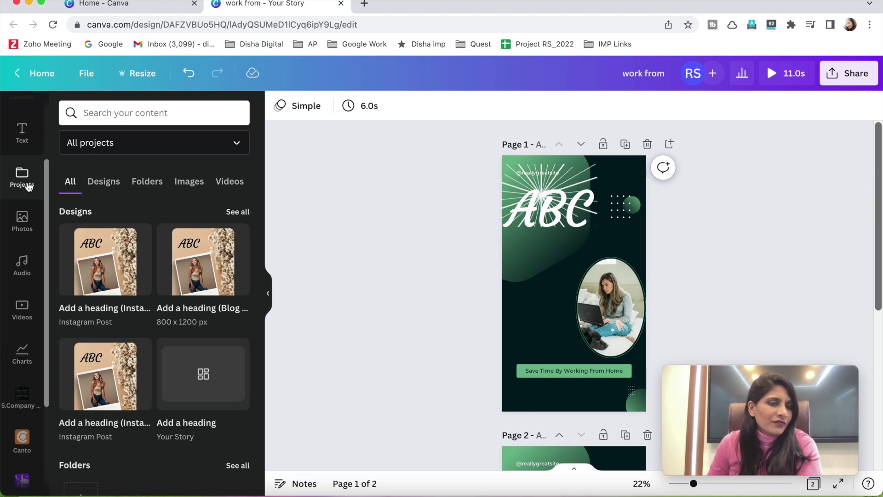
Step: Browse the stock photos in the Background category
left_click(22, 221)
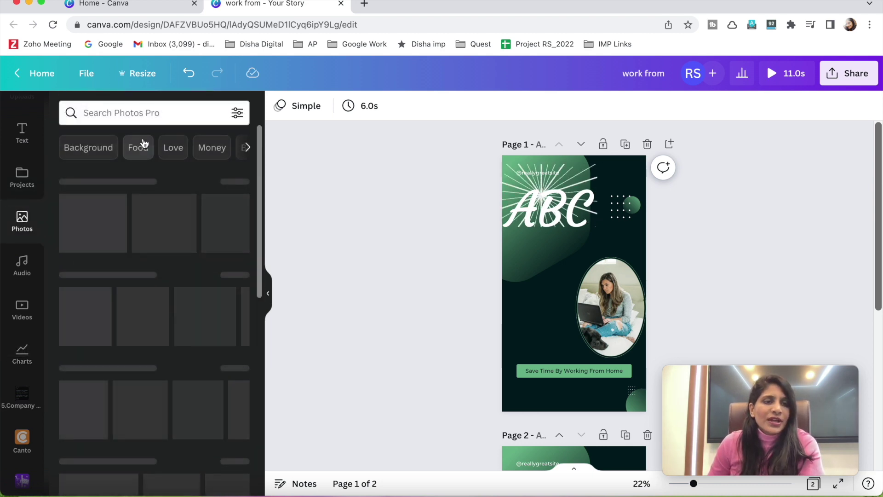
left_click(88, 148)
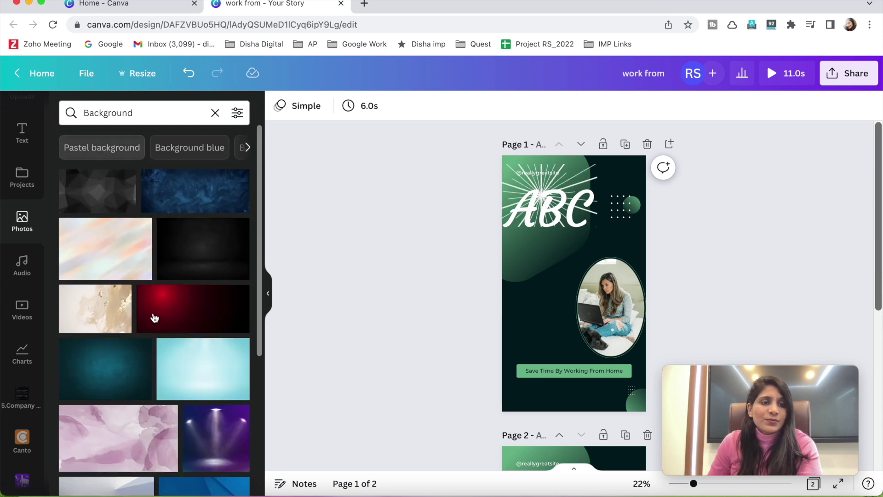
scroll(145, 342, "down", 5)
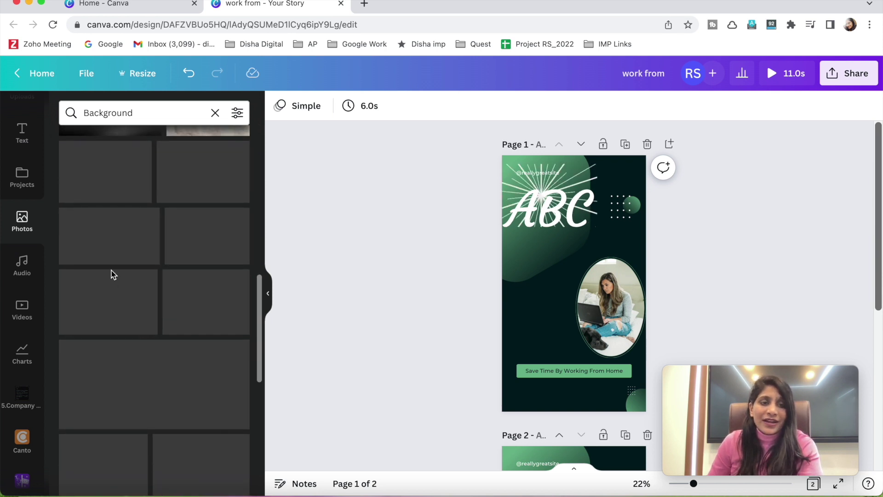
scroll(166, 416, "down", 10)
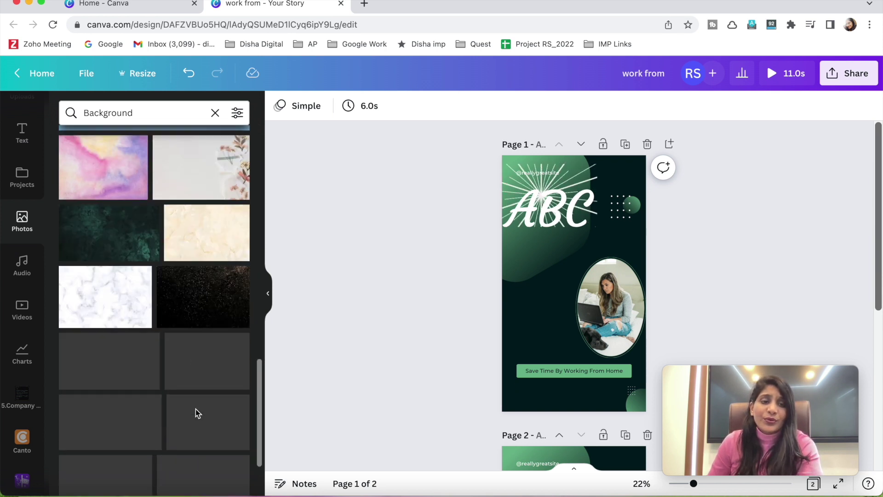
scroll(114, 385, "up", 10)
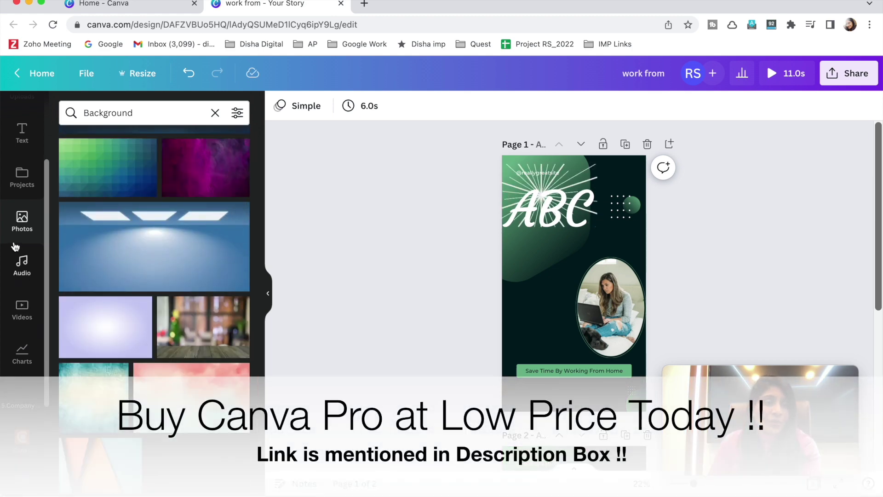
Step: Browse the stock videos and filter them to the Background category
left_click(22, 308)
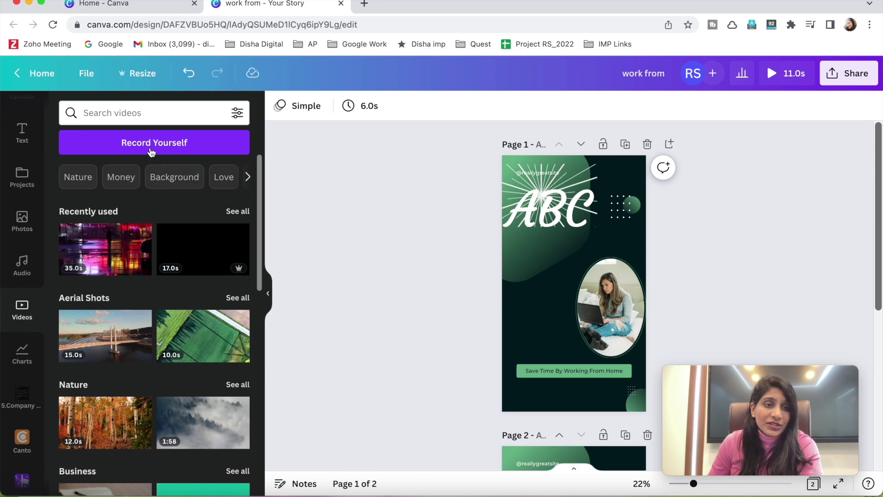
scroll(115, 368, "down", 4)
scroll(138, 276, "up", 4)
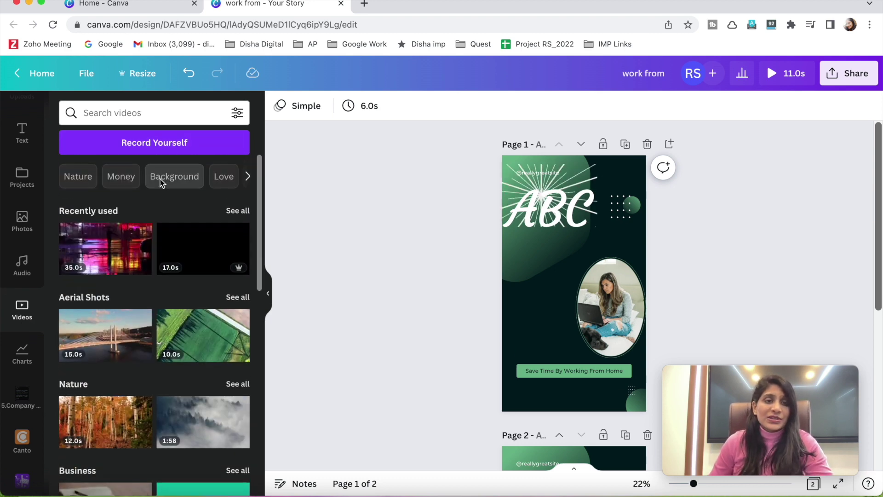
left_click(175, 177)
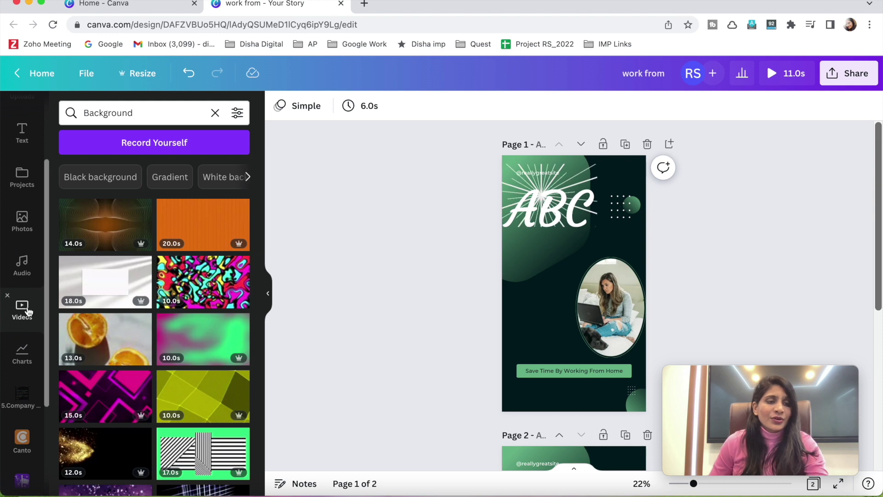
Step: Look through the available audio tracks and the chart types
left_click(22, 272)
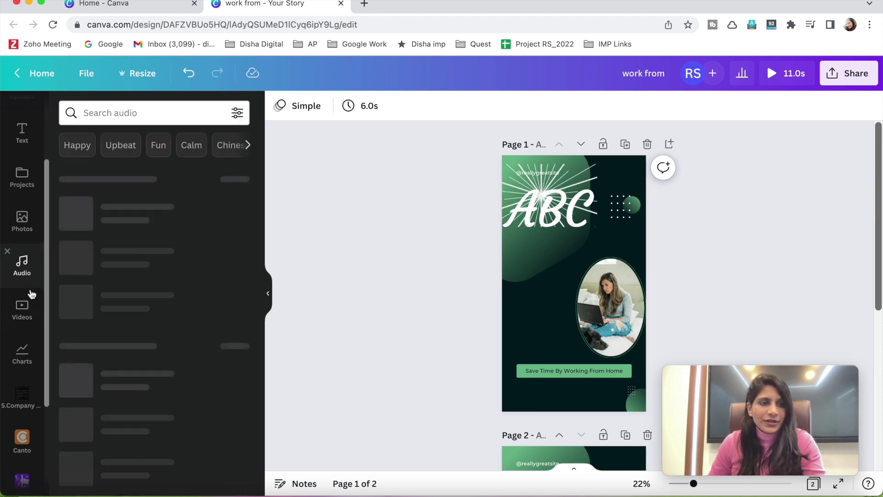
scroll(24, 354, "down", 4)
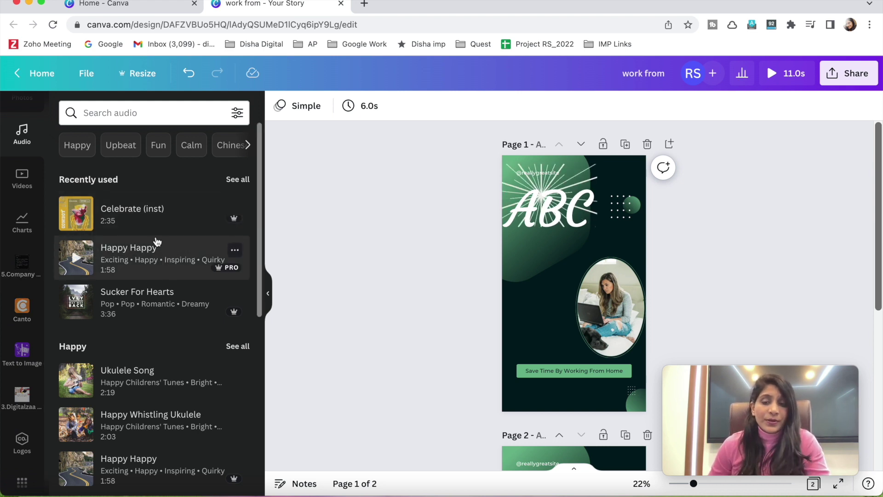
scroll(19, 309, "down", 1)
left_click(25, 214)
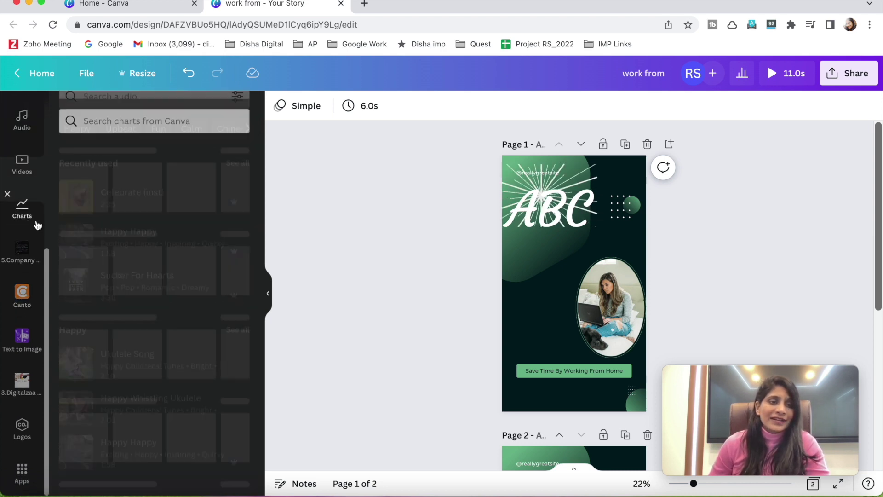
scroll(127, 408, "down", 2)
scroll(91, 295, "up", 2)
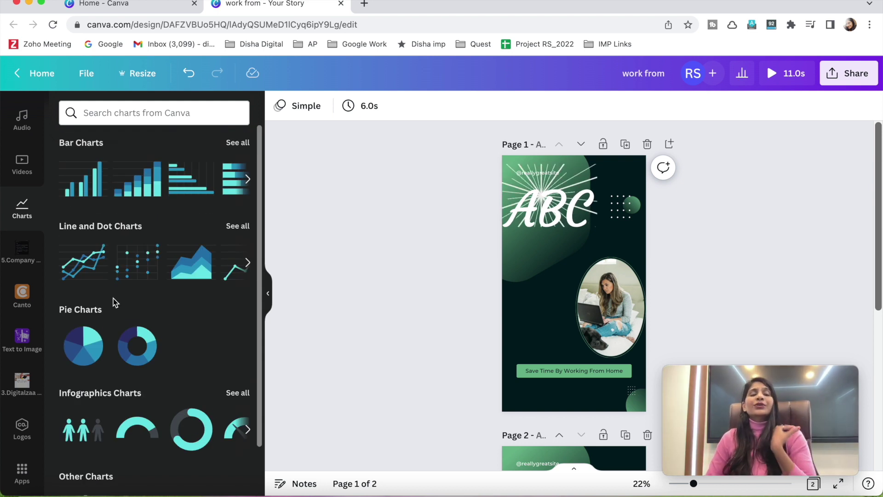
Step: Open the design's download settings and limit the MP4 Video download to Page 1
mouse_move(152, 289)
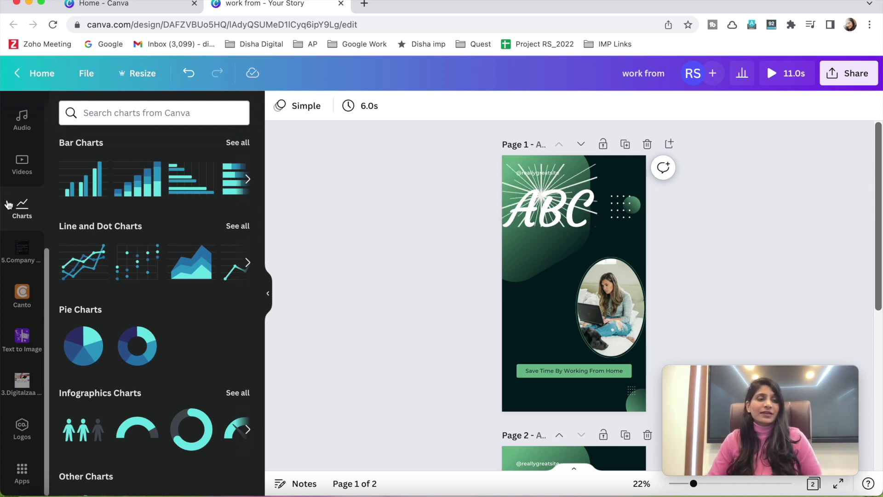
scroll(11, 308, "up", 5)
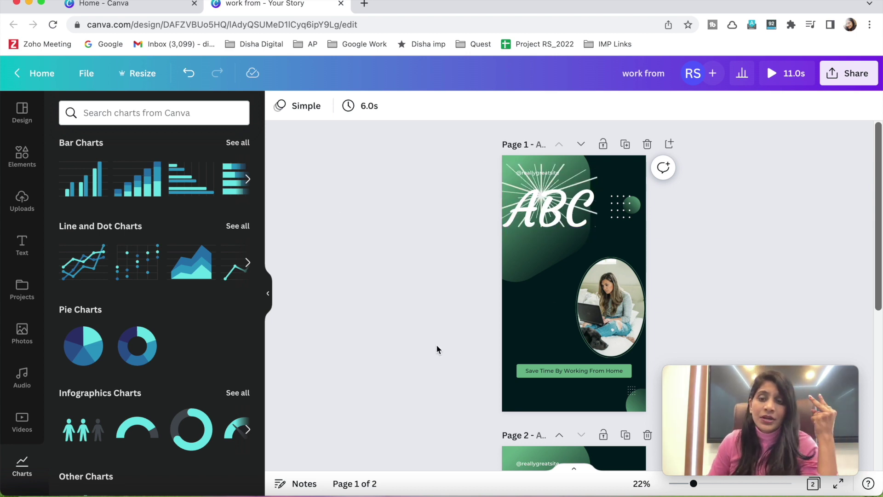
left_click(853, 74)
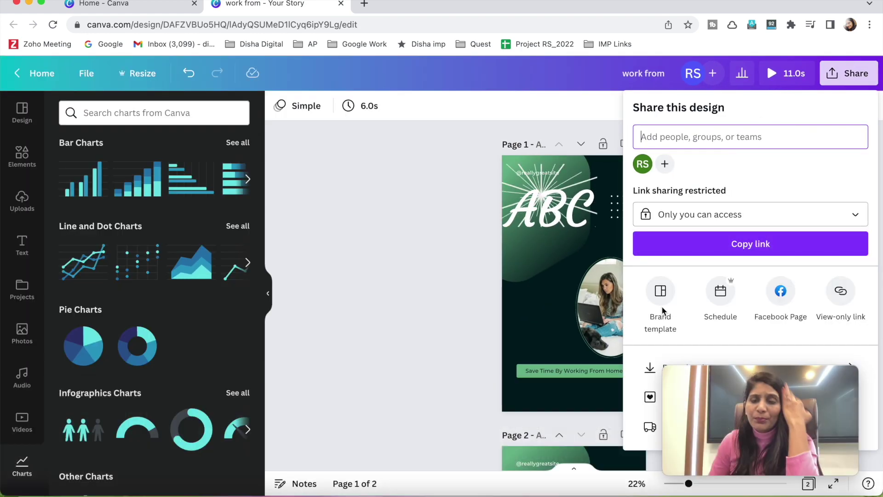
scroll(664, 310, "down", 1)
left_click_drag(715, 376, 99, 377)
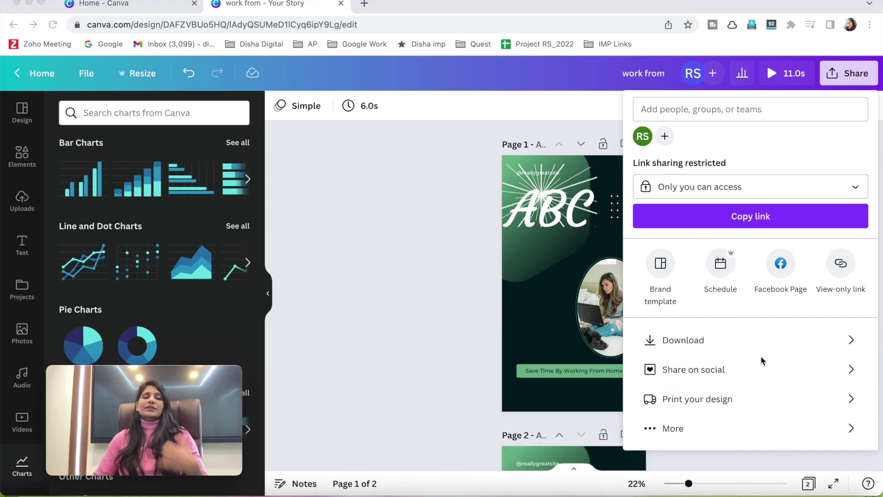
left_click(750, 338)
left_click(750, 341)
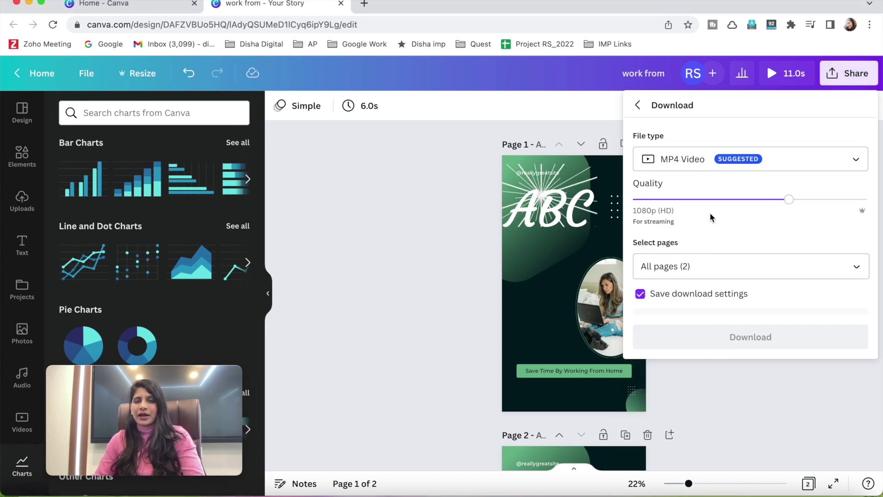
left_click(861, 270)
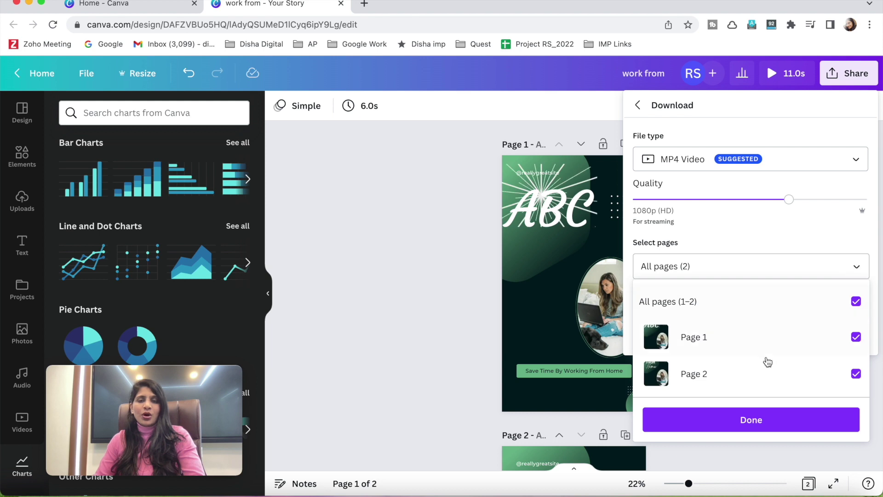
left_click(823, 308)
left_click(783, 344)
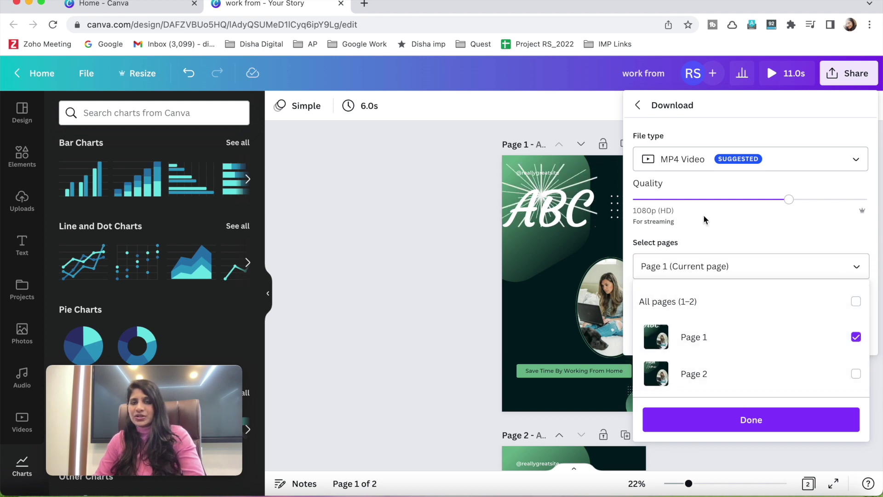
left_click(812, 164)
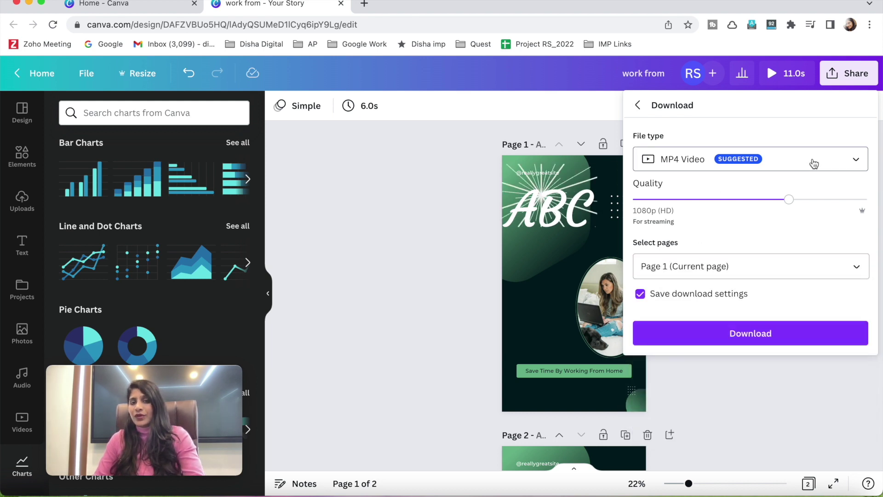
Step: Look through the available download file types and review the download settings again without downloading
left_click(814, 164)
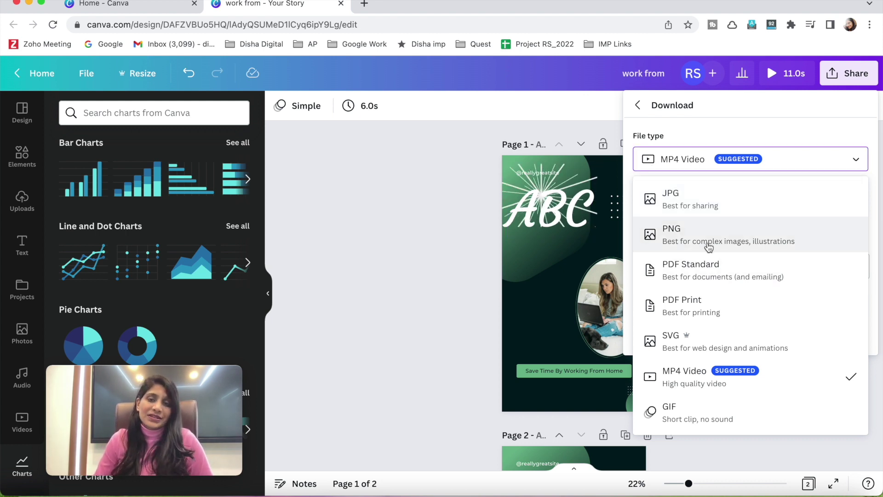
left_click(581, 174)
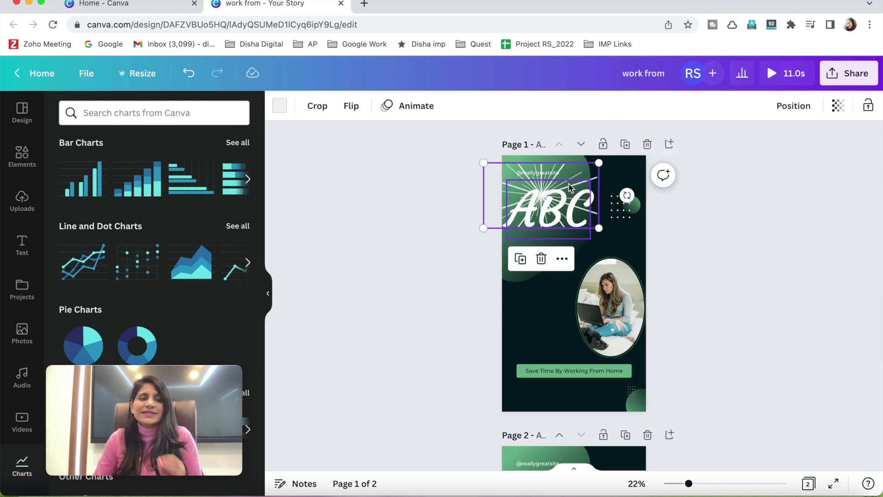
left_click(851, 73)
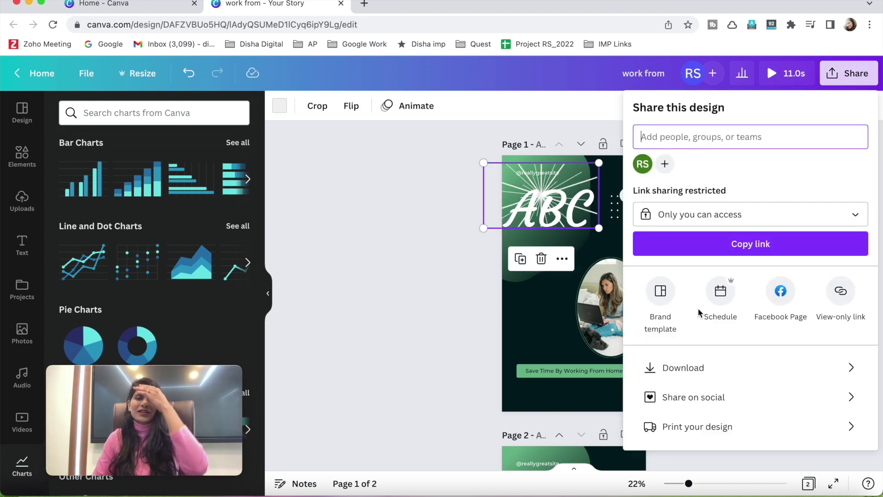
left_click(822, 367)
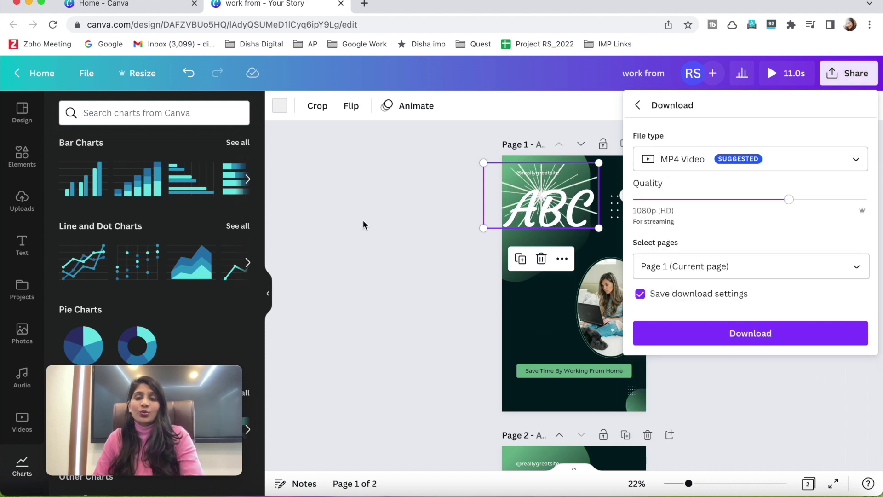
left_click(388, 217)
mouse_move(118, 392)
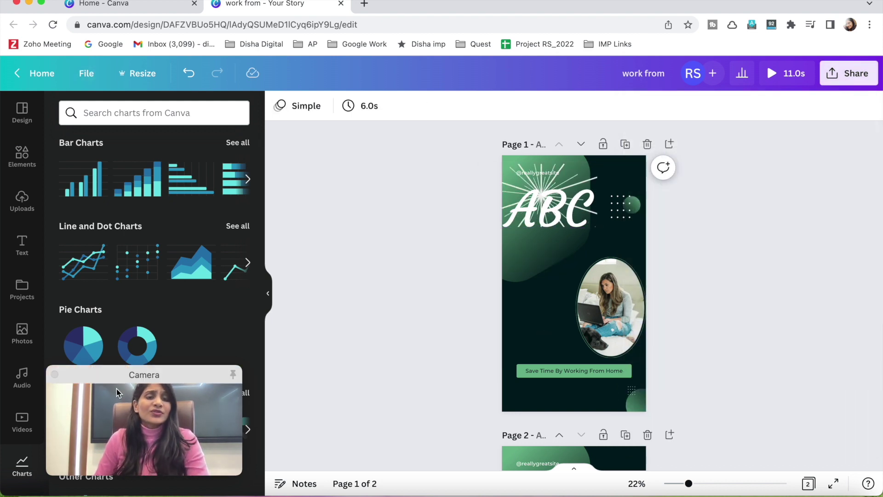
left_click_drag(113, 385, 322, 382)
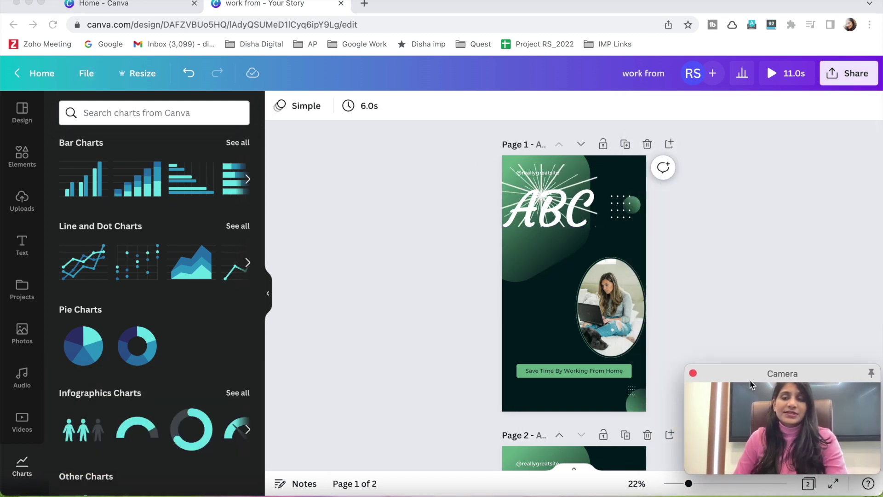
Step: Look through the design's file options and take a closer look at the Resize command
left_click(86, 73)
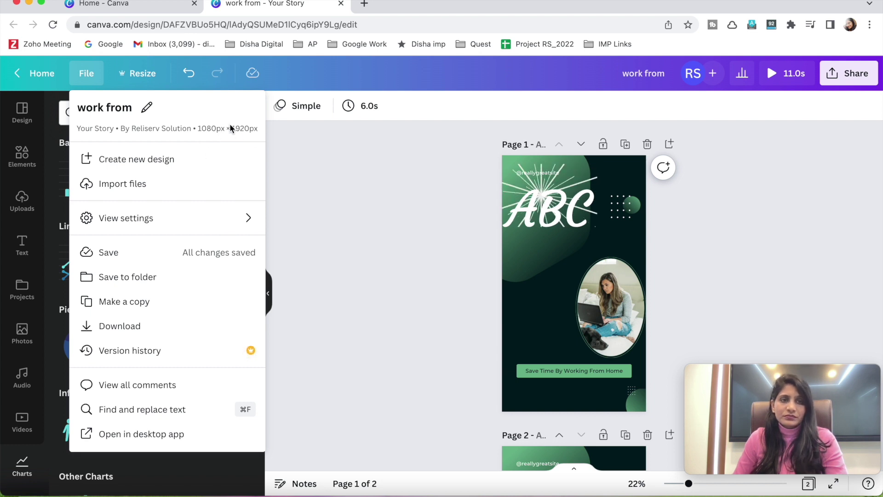
left_click(386, 198)
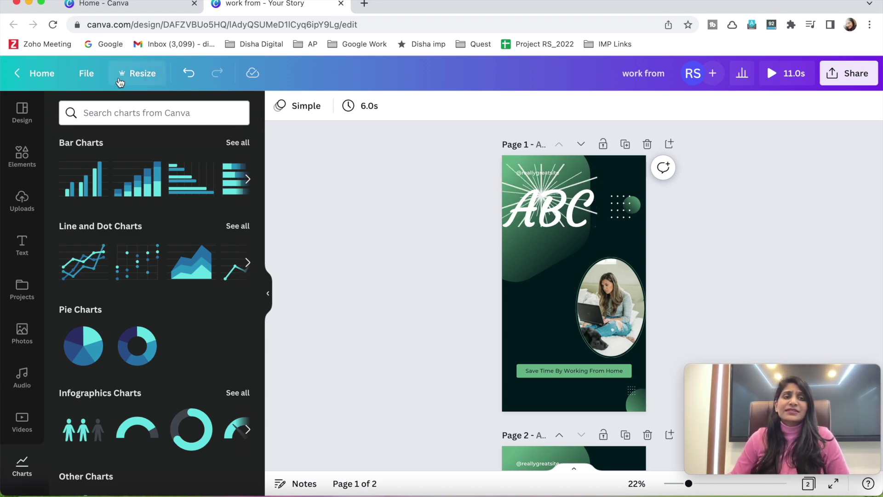
key("super+equal")
key("super+equal")
key("super+equal")
key("super+equal")
key("super+equal")
key("super+equal")
key("super+equal")
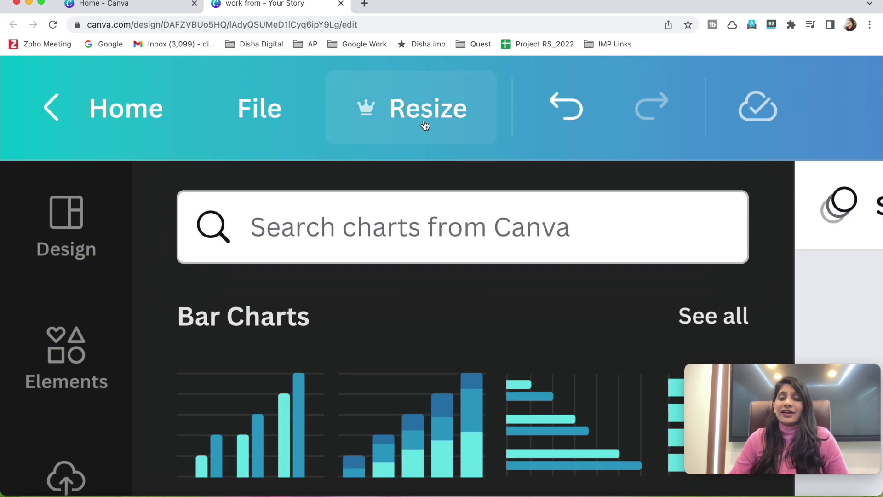
key("super+0")
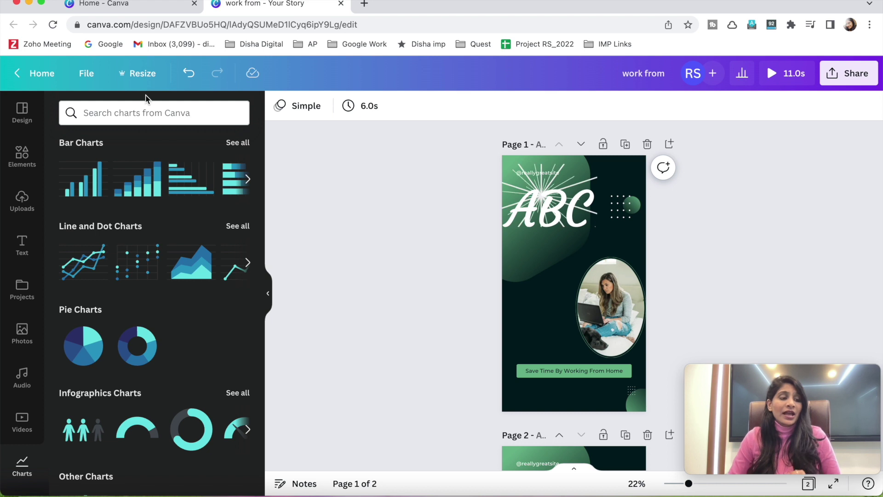
Step: Select the first recent size set starting with Instagram Post (Square), plus Facebook Post (Landscape), as the formats for resizing the story
left_click(134, 74)
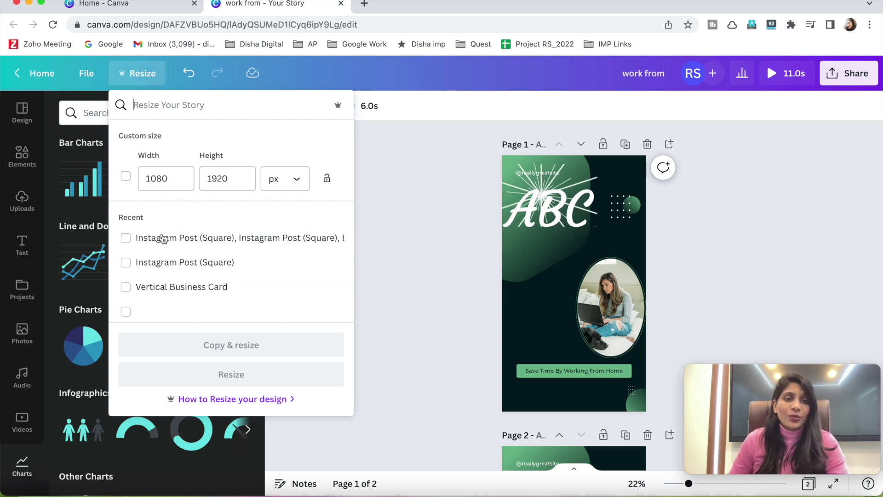
left_click(128, 241)
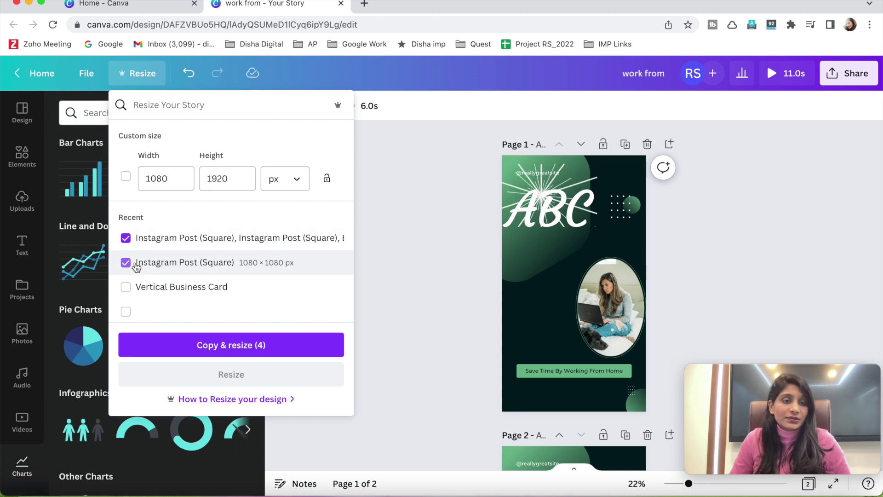
left_click(130, 263)
scroll(141, 292, "down", 1)
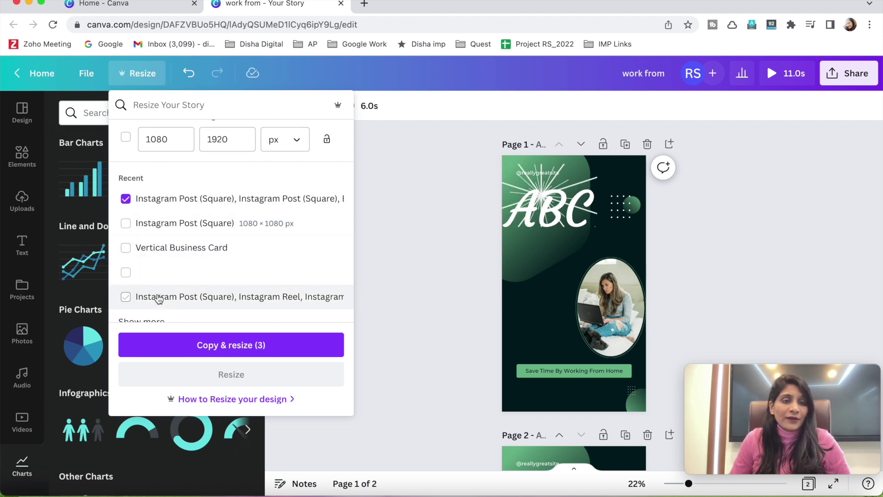
scroll(156, 296, "down", 5)
left_click(125, 188)
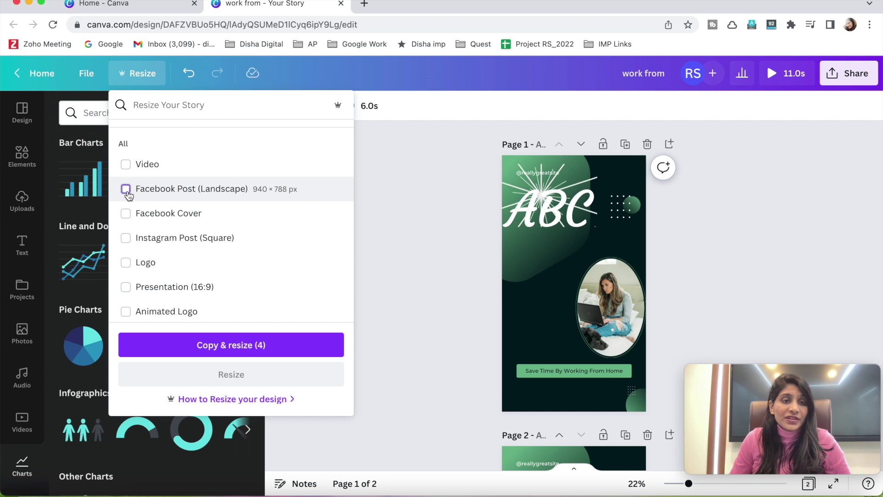
Step: Add the Blog Graphic format to the resize selection and create resized copies of the design in all selected formats
scroll(151, 261, "down", 1)
scroll(159, 290, "down", 1)
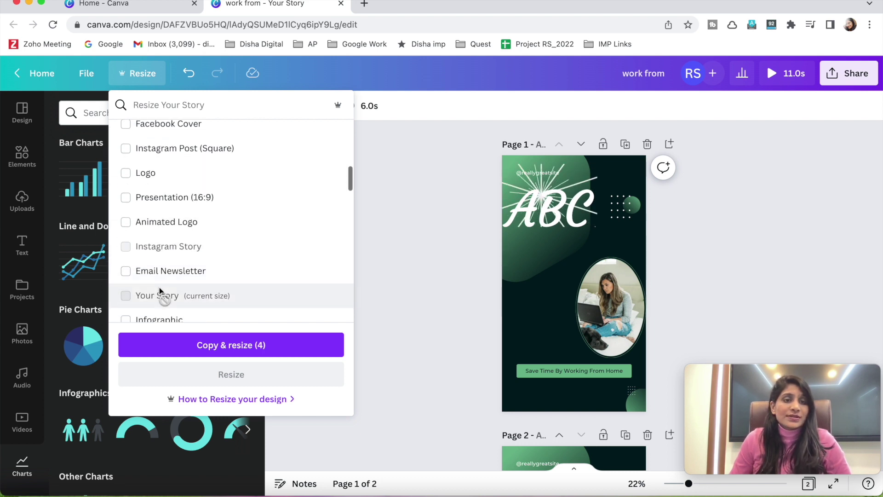
scroll(159, 290, "down", 3)
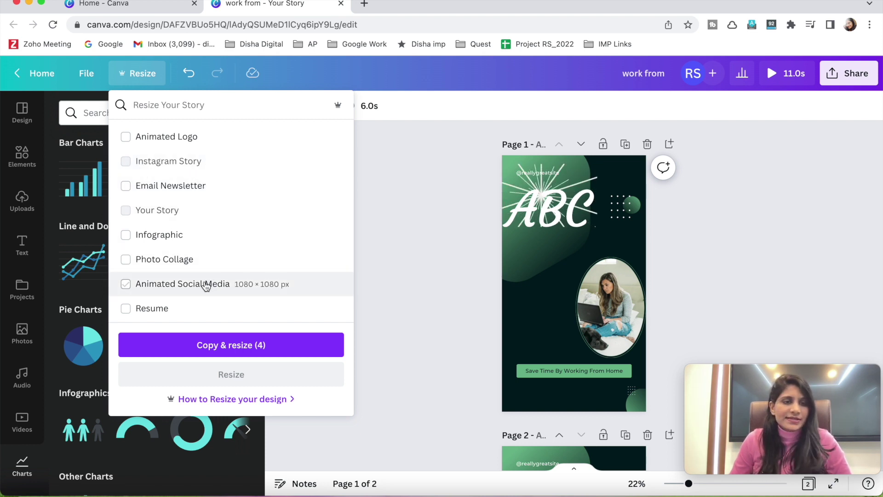
scroll(206, 283, "down", 3)
scroll(205, 286, "down", 6)
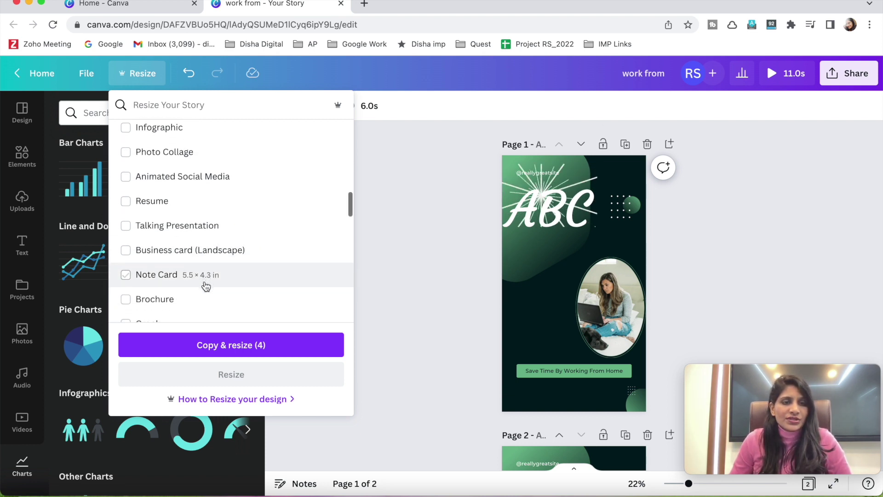
scroll(205, 285, "down", 3)
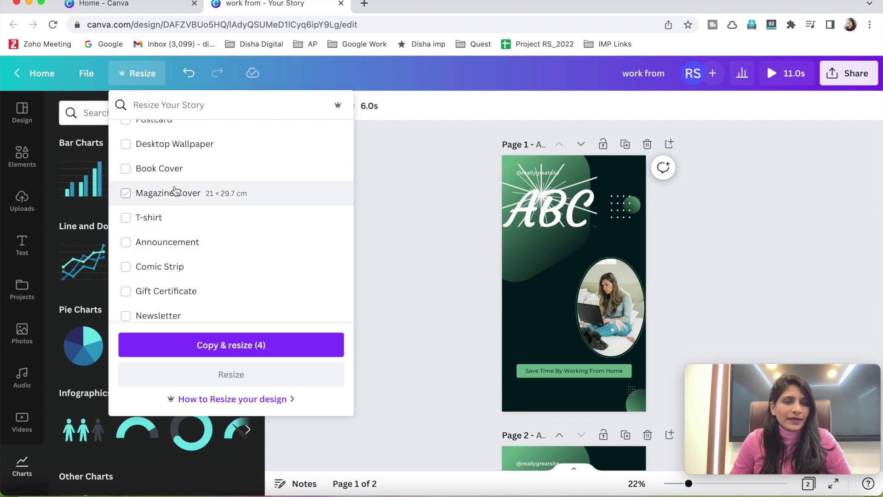
scroll(173, 275, "down", 3)
scroll(196, 292, "down", 6)
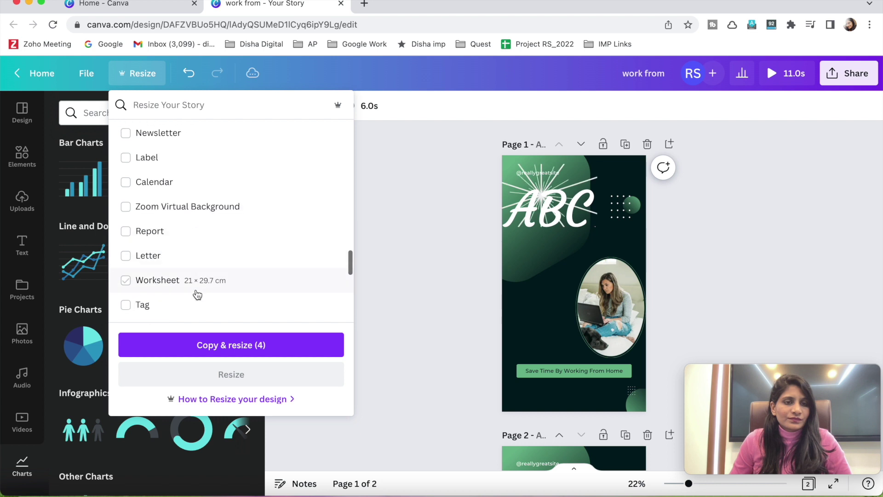
scroll(198, 295, "down", 4)
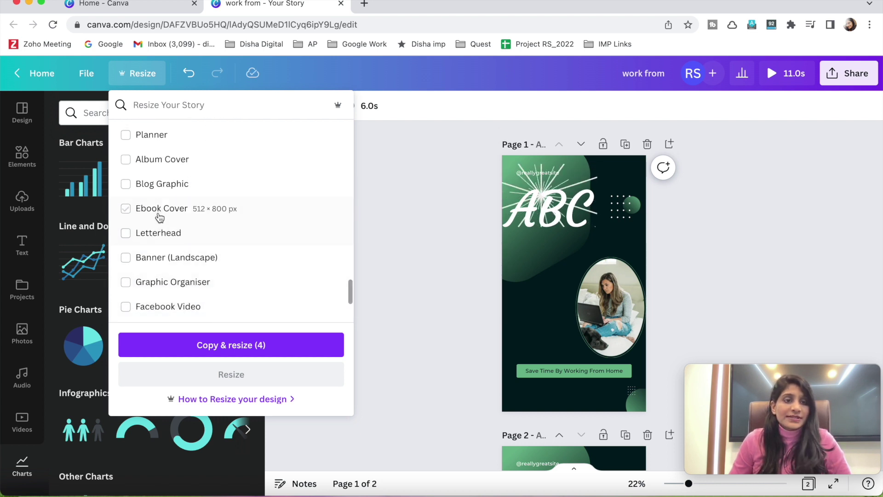
left_click(127, 185)
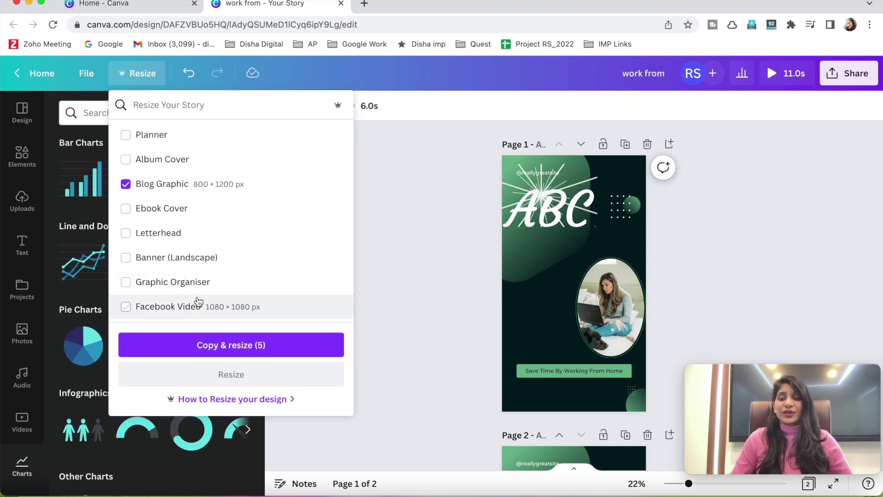
left_click(242, 349)
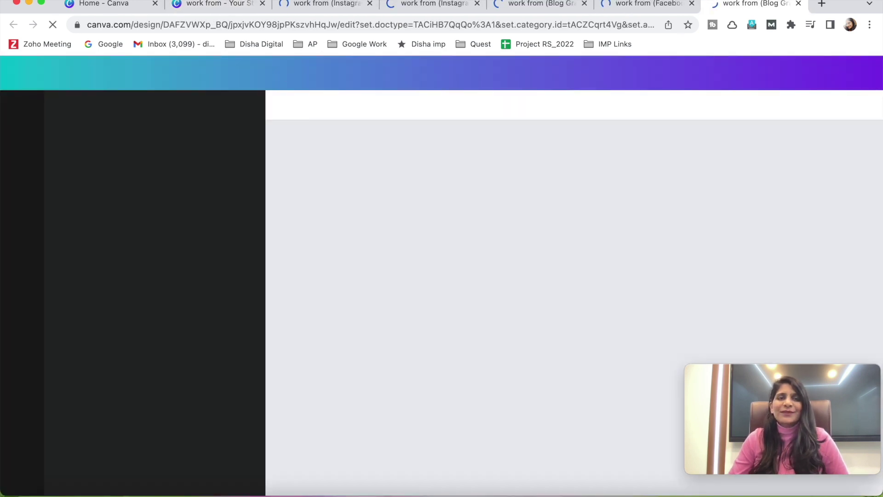
Step: Look through the resized Instagram, Blog Graphic and Facebook copies and return to the original story design
left_click(327, 5)
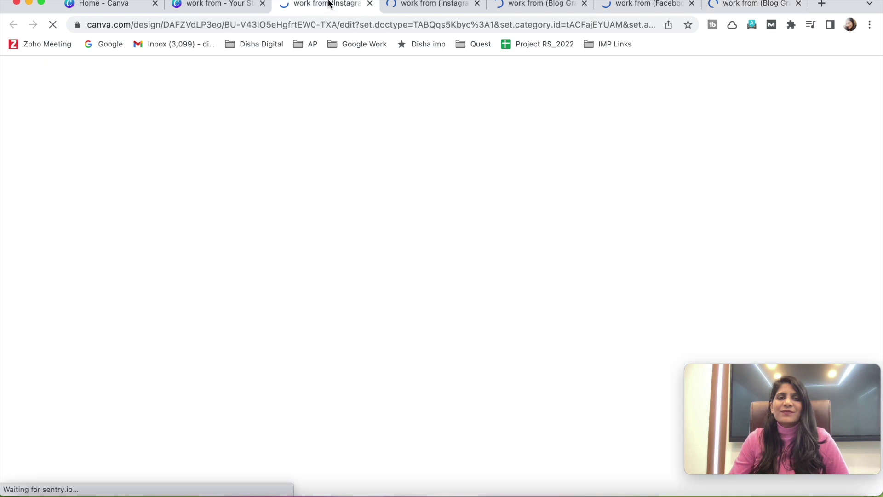
left_click(437, 5)
left_click(575, 6)
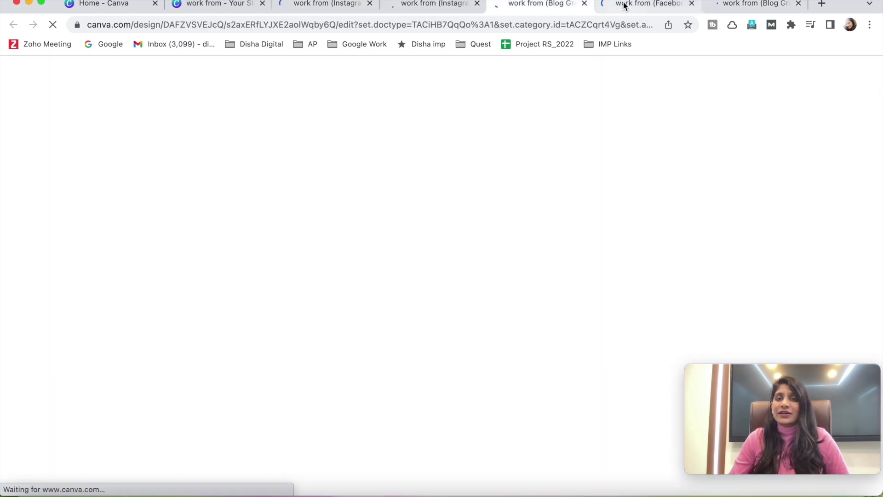
left_click(644, 6)
left_click(736, 5)
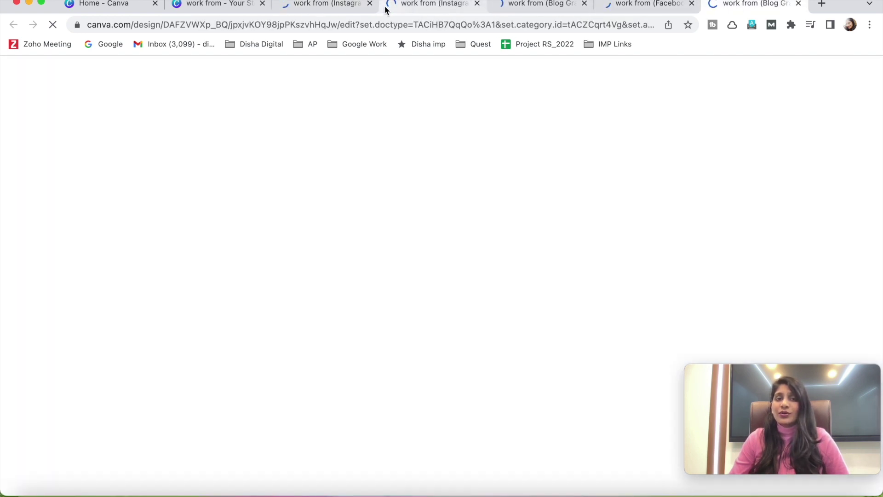
left_click(335, 6)
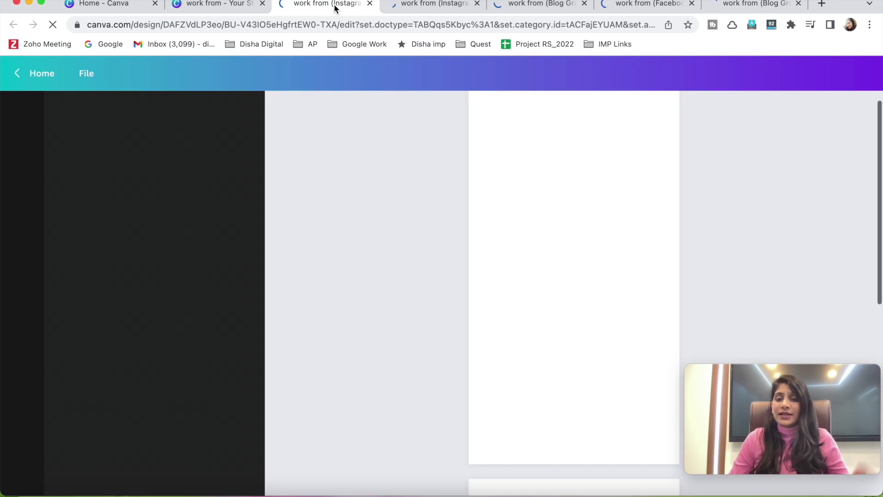
left_click(205, 4)
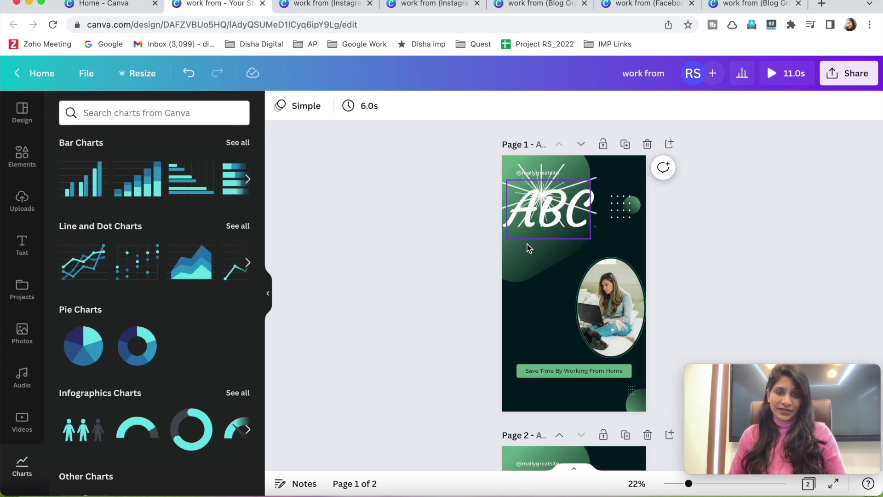
Step: Compare the resized Instagram, Blog Graphic and Facebook copies, ending on the Facebook Post (Landscape) design
left_click(327, 4)
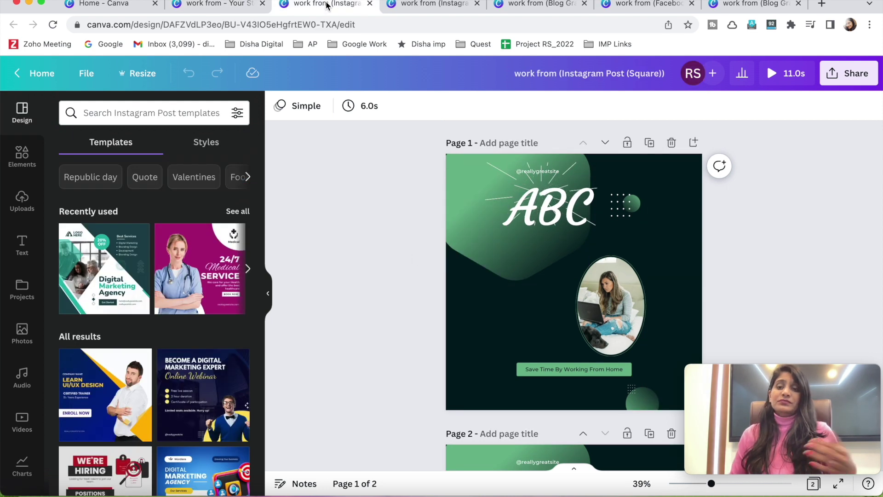
left_click(390, 4)
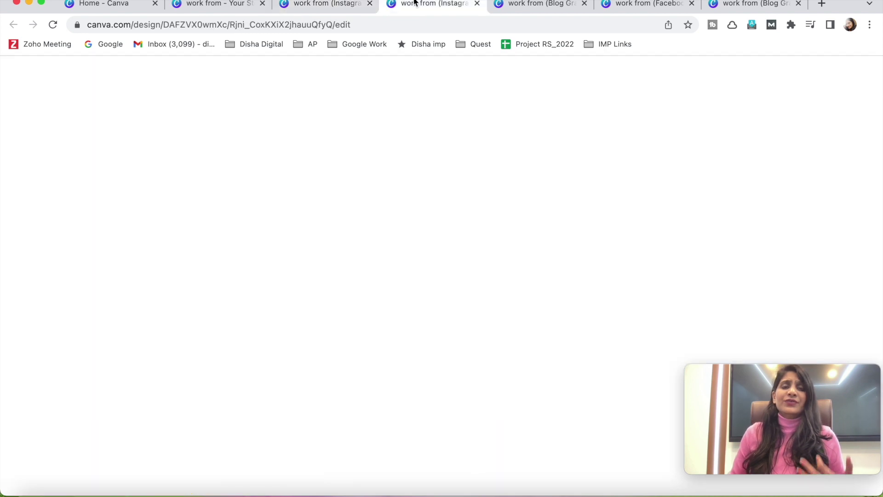
left_click(533, 3)
left_click(671, 5)
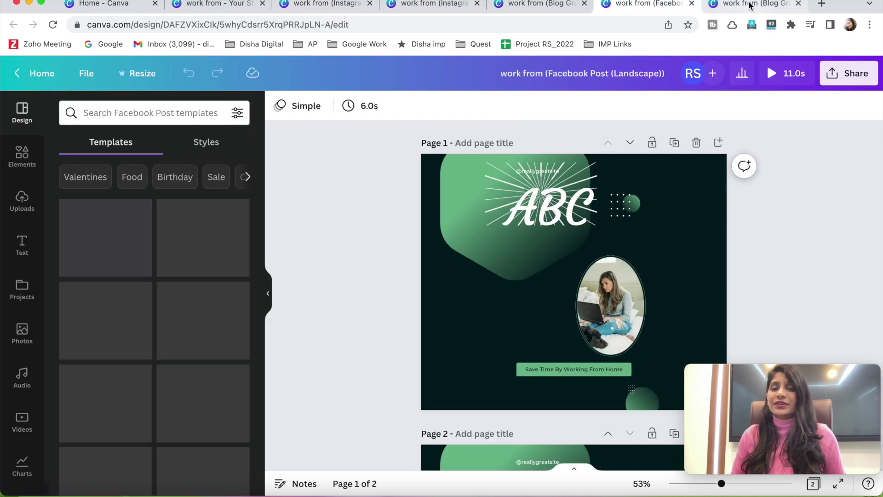
left_click(749, 4)
left_click(635, 9)
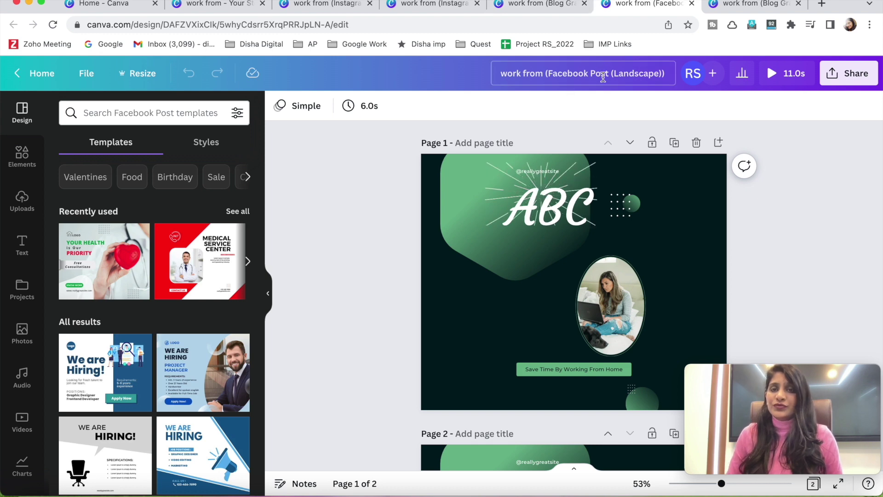
left_click_drag(574, 217, 514, 240)
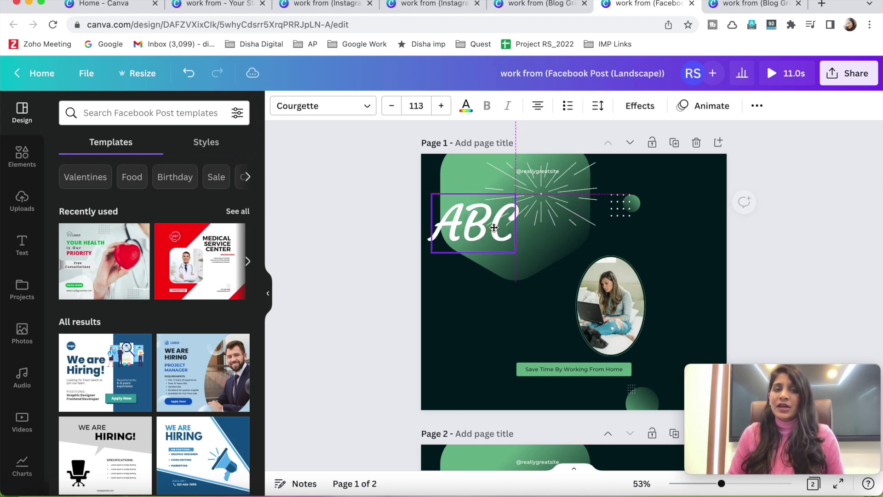
left_click_drag(541, 192, 479, 194)
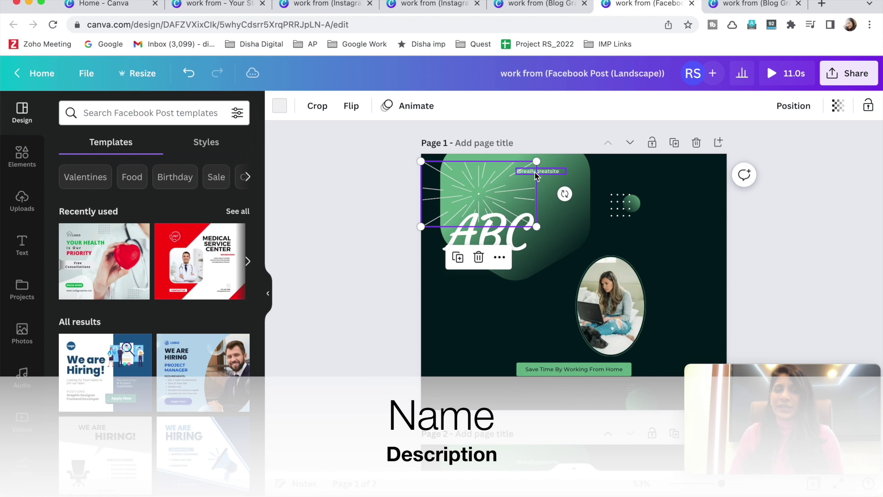
left_click(538, 171)
left_click_drag(515, 167, 475, 167)
Step: Enlarge the oval photo of the woman with the laptop to nearly the page's height and position it along the right side of page 1
left_click(639, 269)
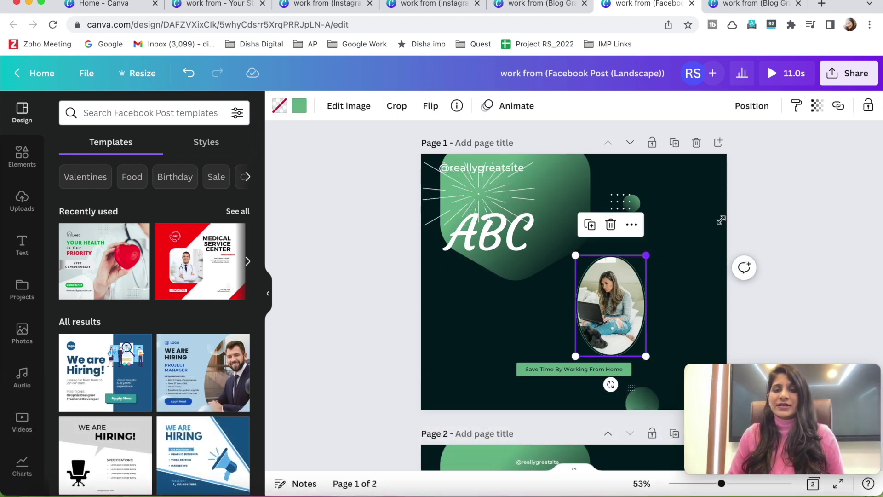
left_click_drag(646, 255, 723, 148)
left_click_drag(662, 239, 663, 288)
left_click(758, 298)
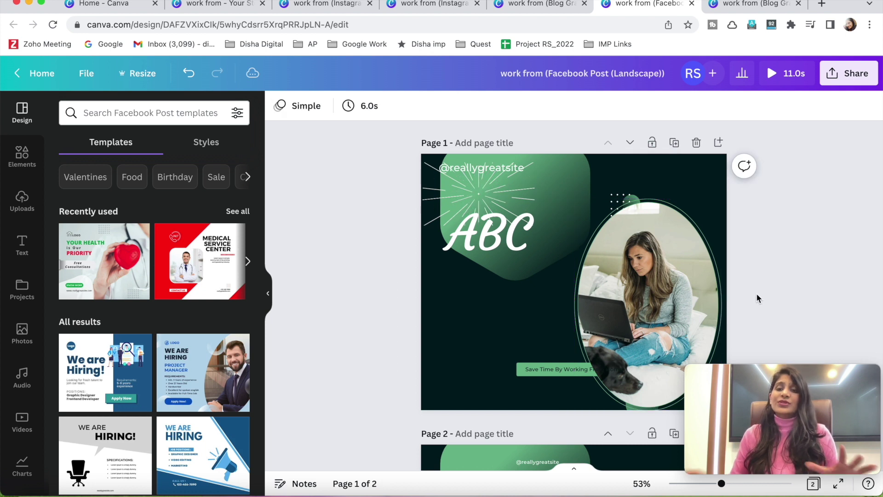